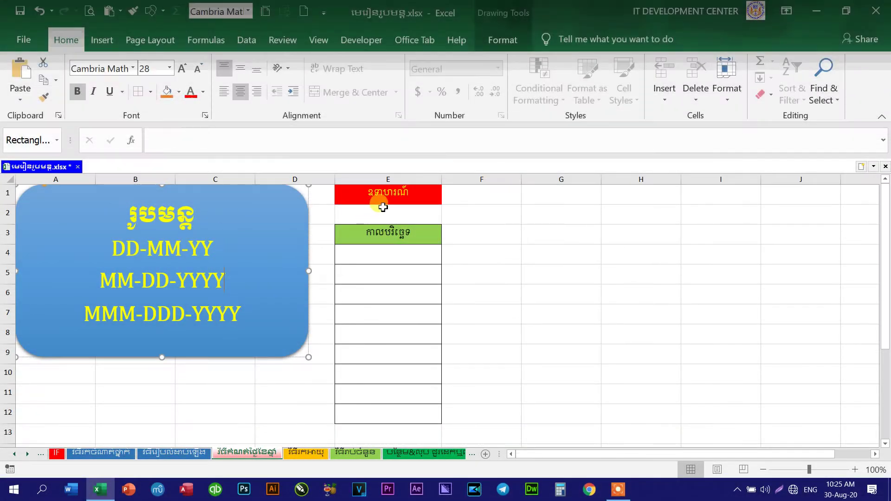
# - Inspect the DD-MM-YY line in the date-format shape by selecting its DD, MM and YY parts
pyautogui.click(379, 198)
pyautogui.click(389, 256)
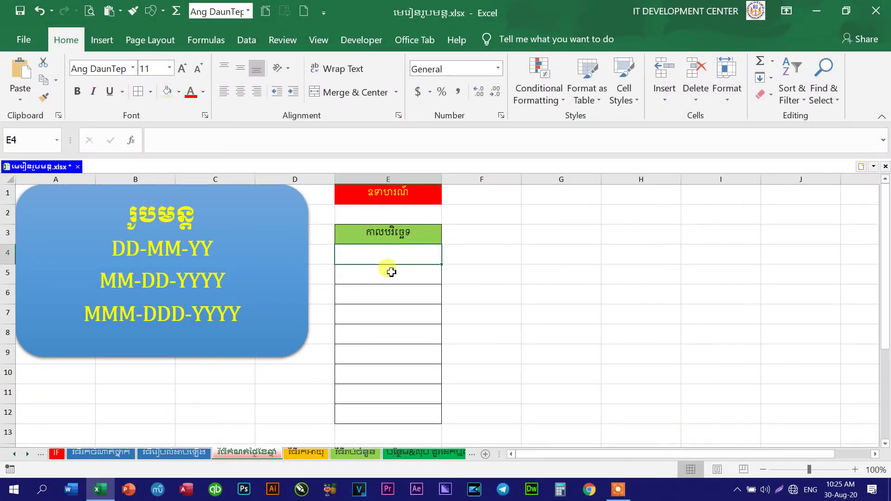
pyautogui.click(163, 249)
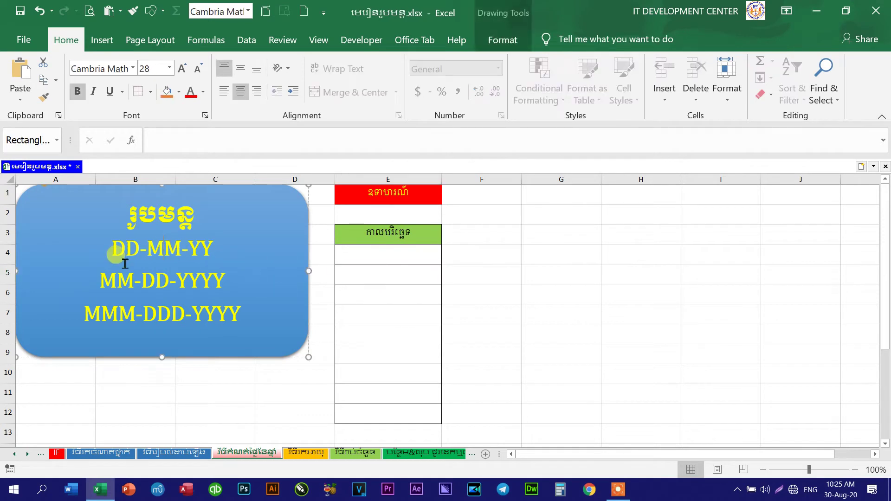
pyautogui.click(146, 241)
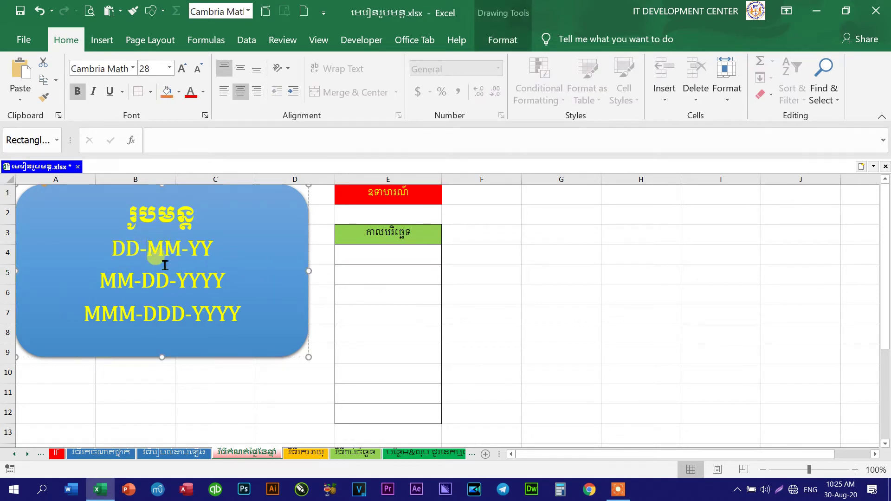
pyautogui.doubleClick(121, 248)
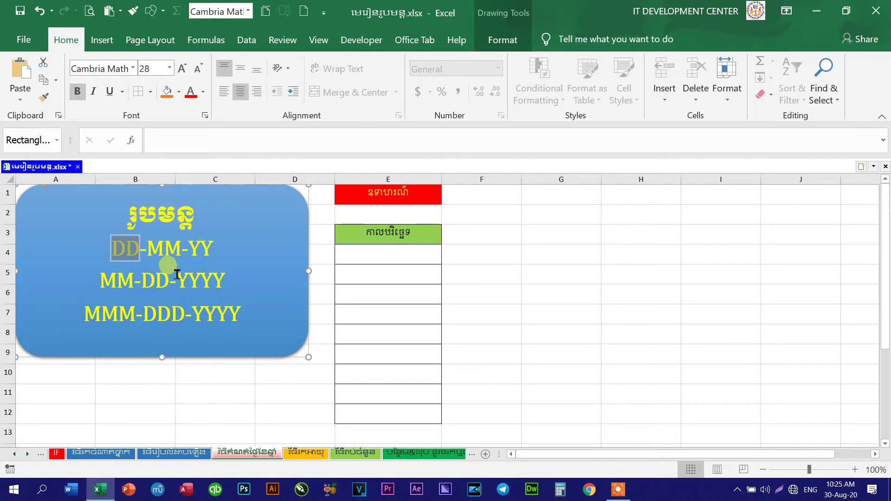
pyautogui.moveTo(180, 250); pyautogui.dragTo(159, 260)
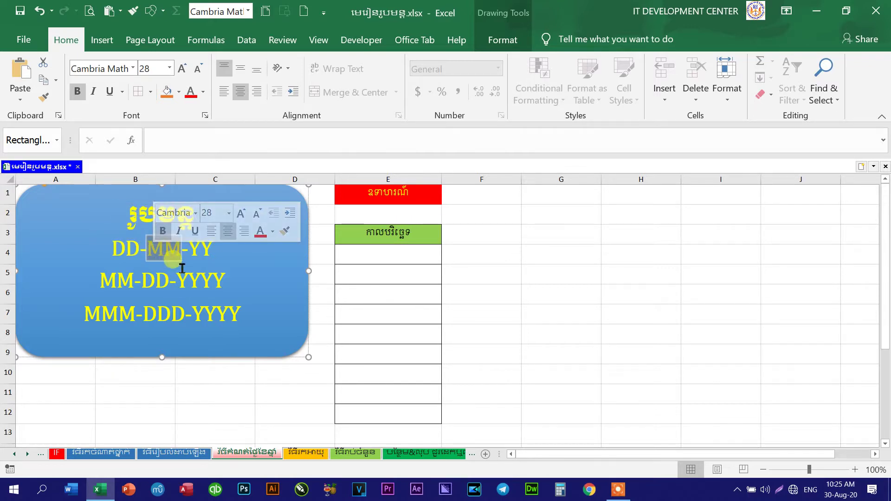
pyautogui.click(211, 247)
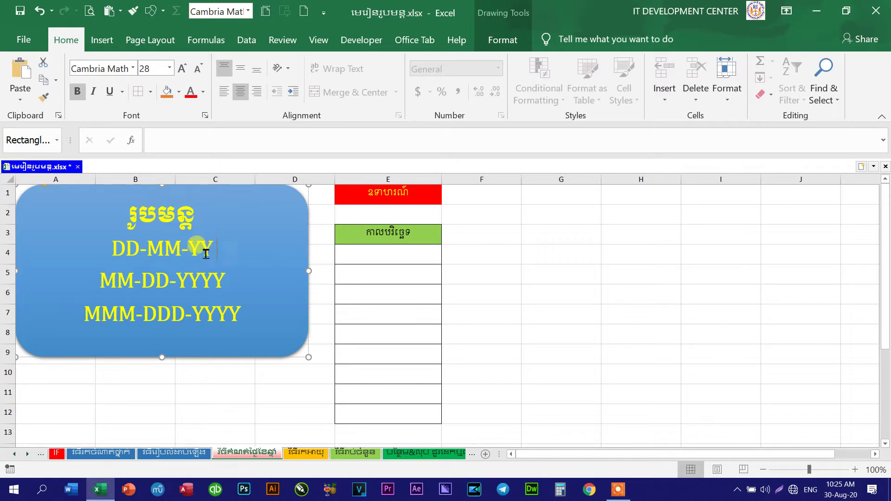
pyautogui.tripleClick(205, 247)
# - Place the caret within the DD-MM-YY text, then go back to cell E4
pyautogui.click(221, 254)
pyautogui.click(124, 254)
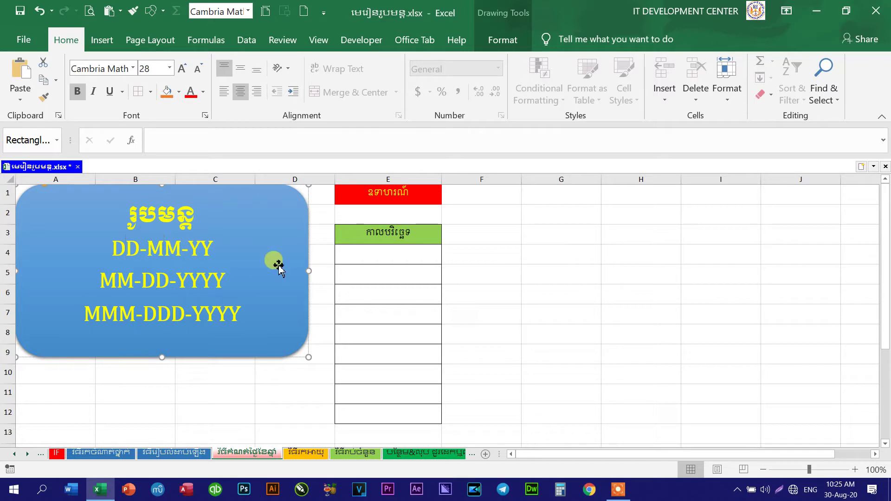
pyautogui.click(201, 247)
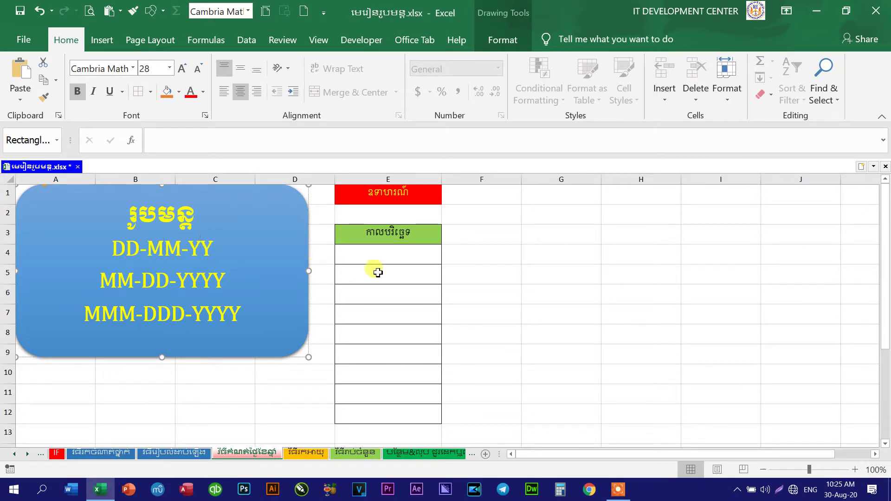
pyautogui.click(394, 261)
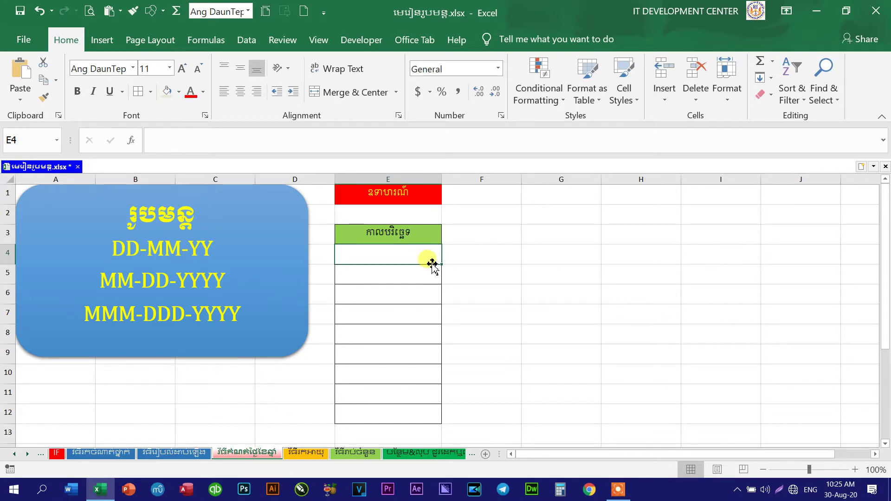
pyautogui.click(163, 248)
pyautogui.click(381, 255)
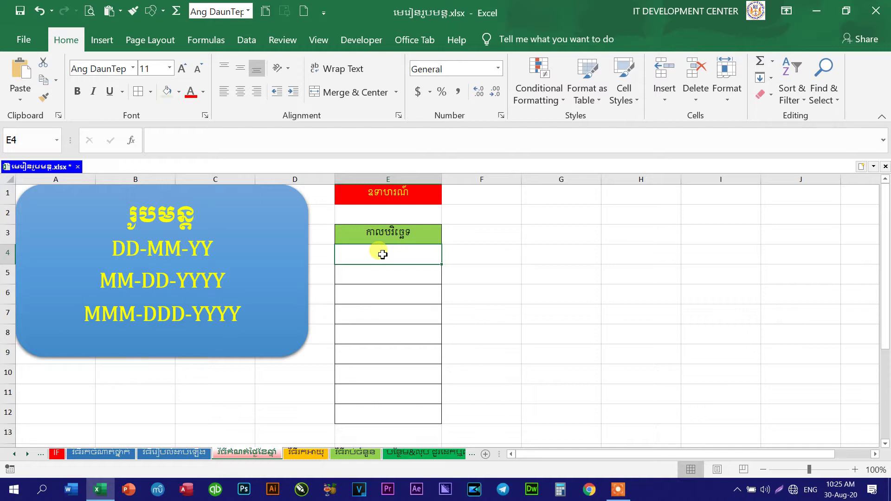
pyautogui.click(351, 296)
pyautogui.click(379, 260)
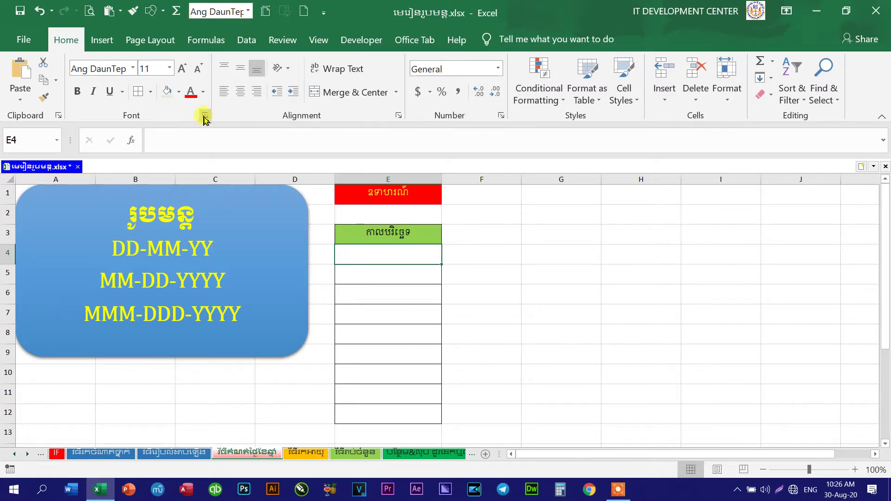
# - Open Format Cells for E4, close it, then reopen it and move it toward the top
pyautogui.rightClick(375, 259)
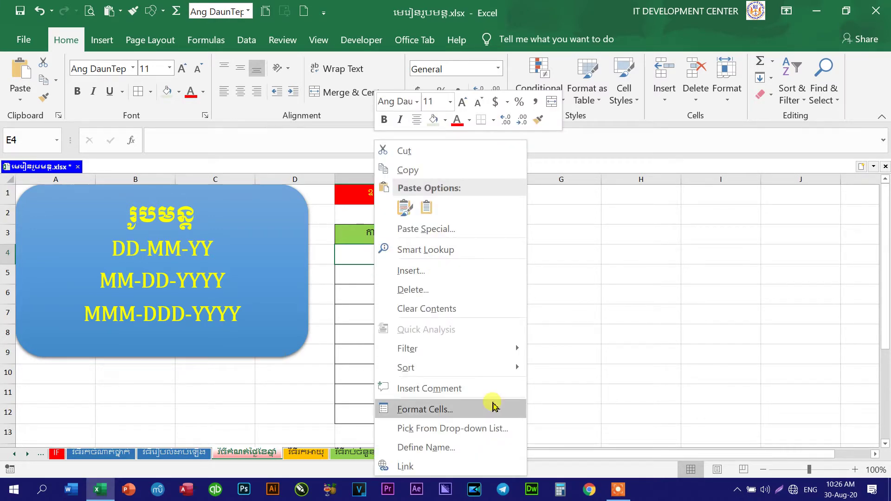
pyautogui.click(407, 410)
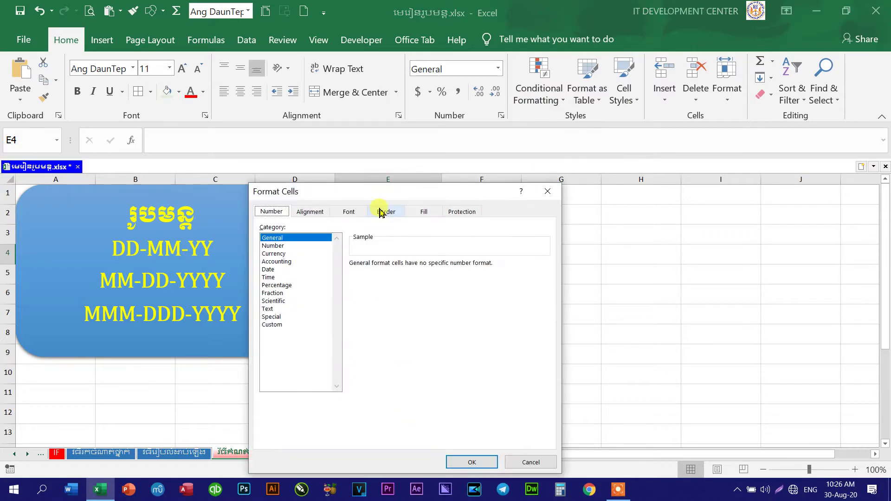
pyautogui.moveTo(388, 198); pyautogui.dragTo(391, 117)
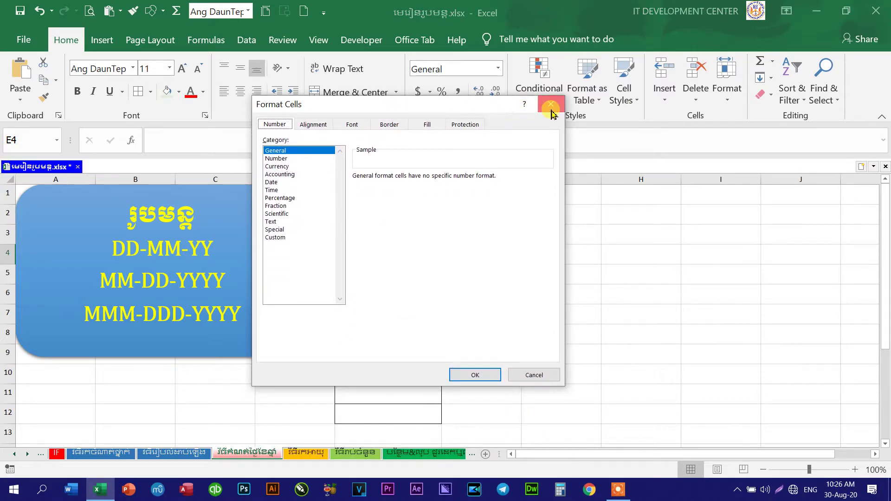
pyautogui.click(552, 109)
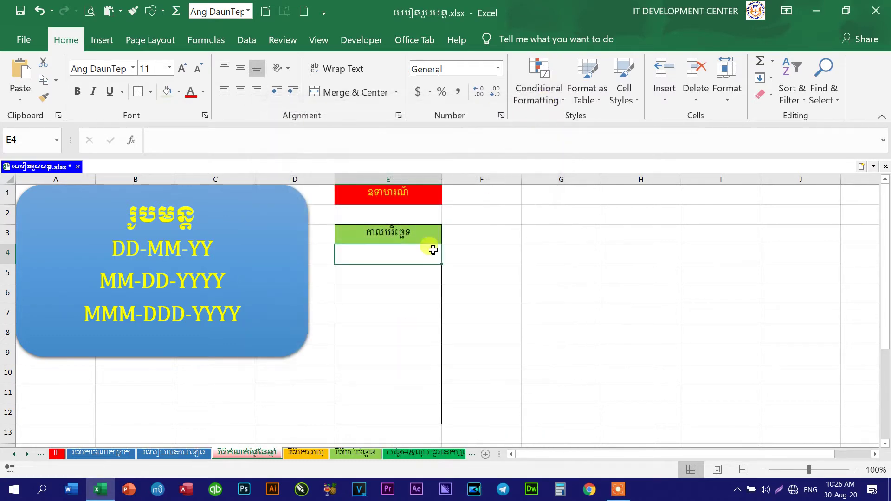
pyautogui.rightClick(373, 255)
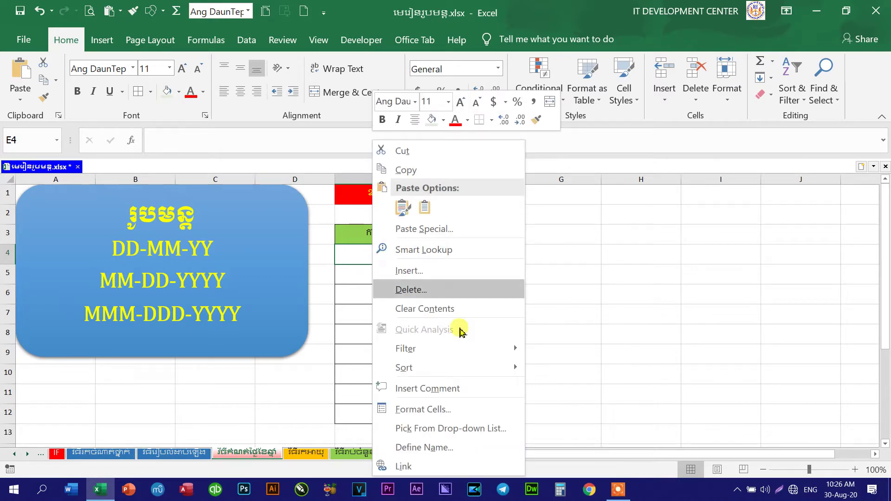
pyautogui.click(426, 410)
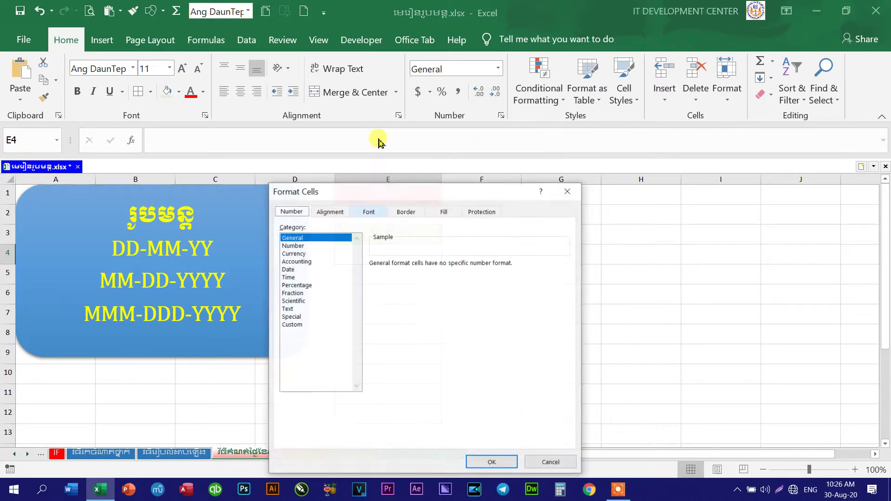
pyautogui.moveTo(379, 190)
pyautogui.mouseDown()
pyautogui.moveTo(454, 55)
pyautogui.moveTo(408, 56)
pyautogui.moveTo(491, 64)
pyautogui.mouseUp()
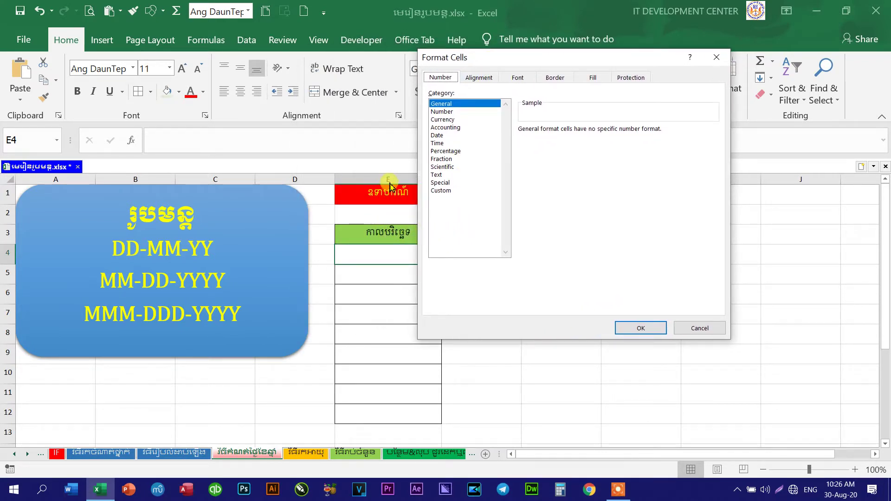
# - Show the Date category and preview types like 3-14-2012, 14-Mar-2012 and March 14, 2012
pyautogui.click(441, 137)
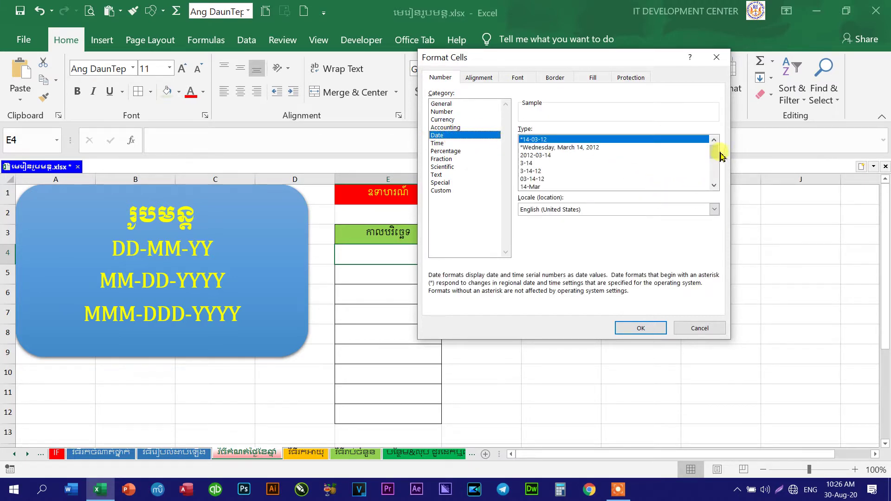
pyautogui.moveTo(714, 157); pyautogui.dragTo(715, 180)
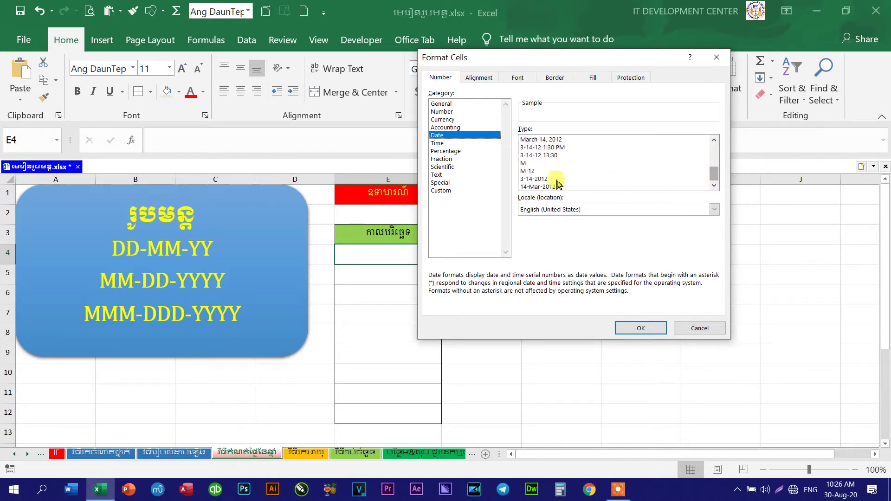
pyautogui.click(530, 178)
pyautogui.click(526, 163)
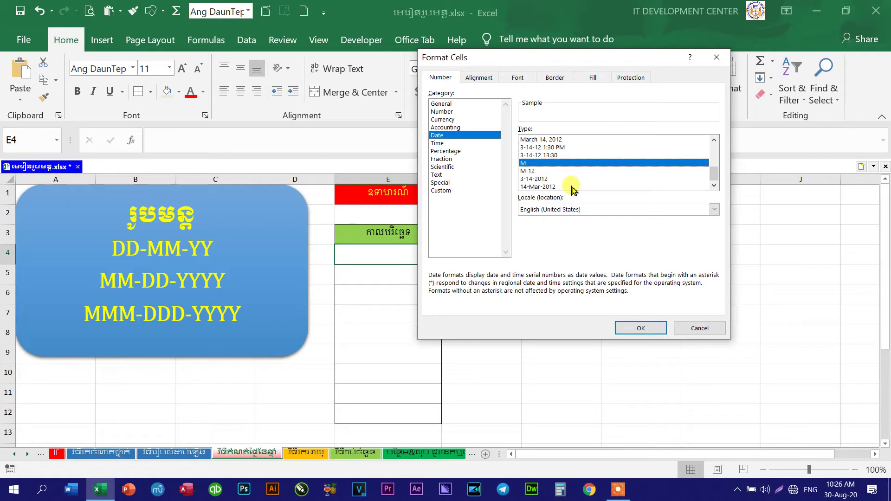
pyautogui.click(557, 186)
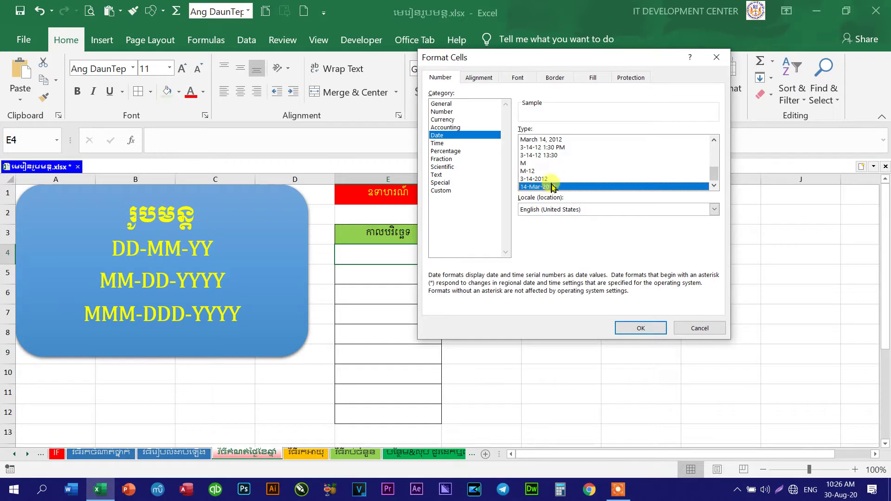
pyautogui.click(543, 179)
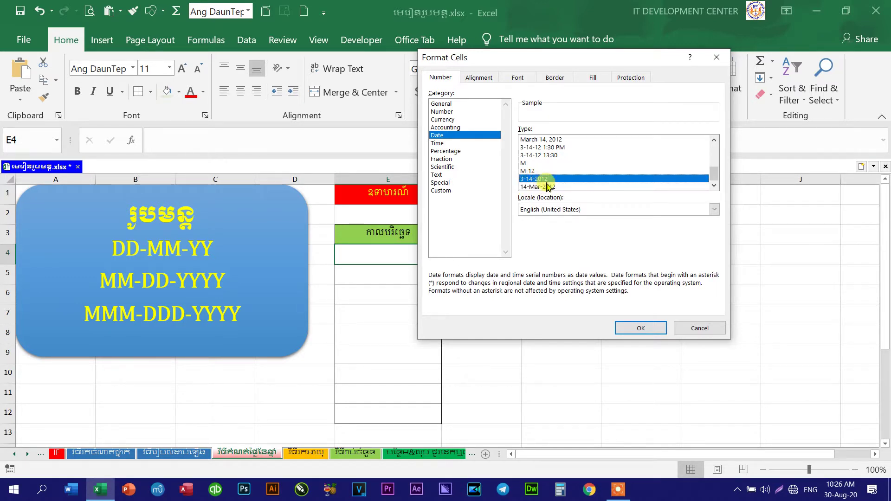
pyautogui.click(532, 171)
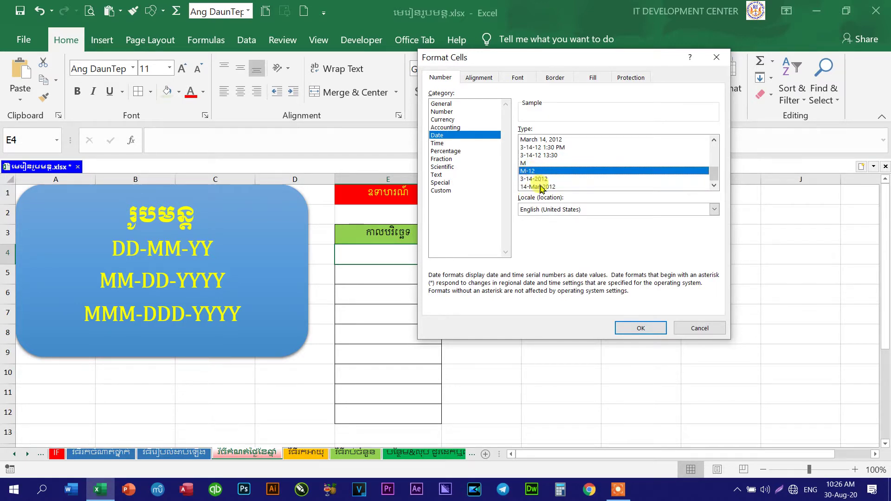
pyautogui.scroll(1, 541, 189)
pyautogui.click(555, 164)
# - Settle on the 14-Mar-12 date type and switch to the Custom category
pyautogui.scroll(1, 552, 171)
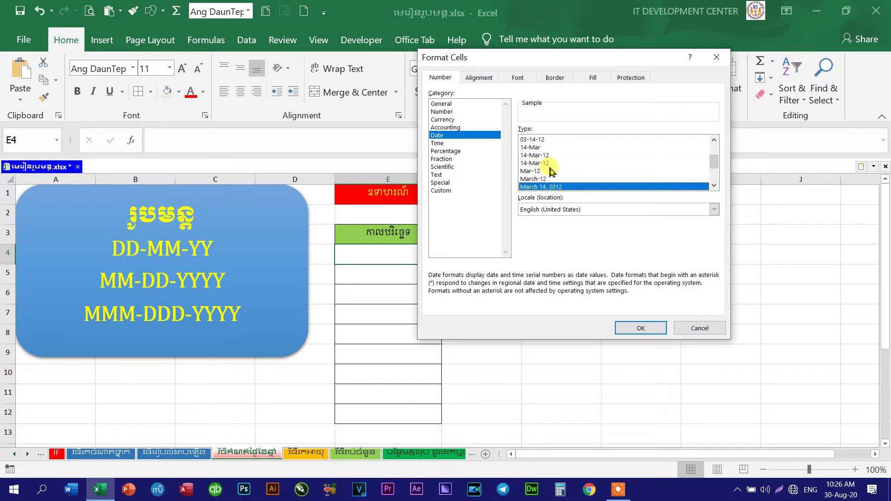
pyautogui.scroll(1, 550, 171)
pyautogui.click(533, 140)
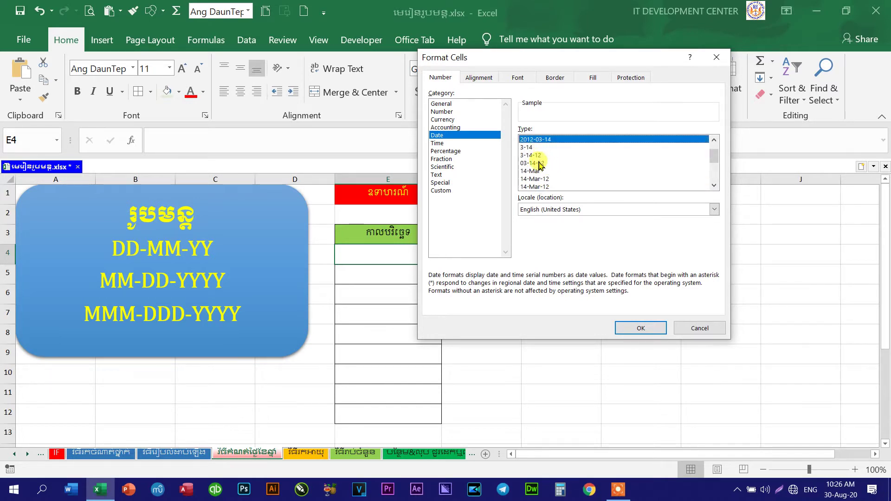
pyautogui.click(538, 157)
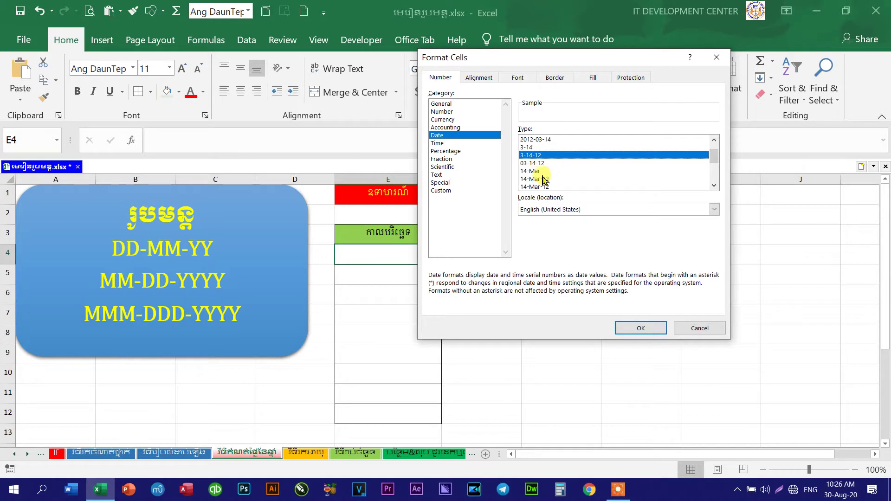
pyautogui.click(543, 175)
pyautogui.click(564, 186)
pyautogui.scroll(-2, 566, 183)
pyautogui.scroll(1, 567, 182)
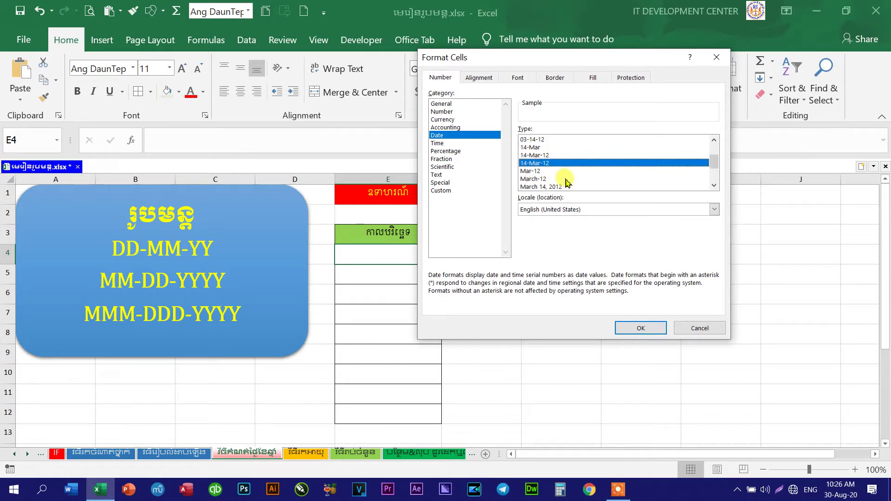
pyautogui.click(540, 158)
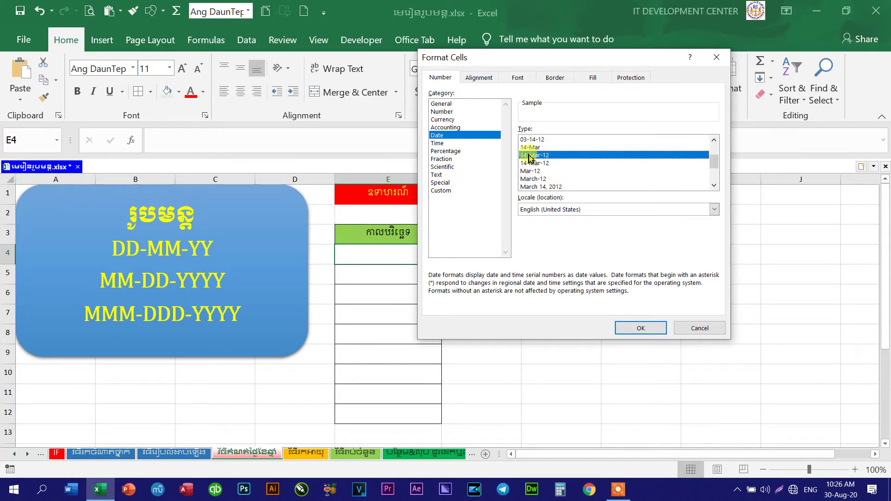
pyautogui.click(443, 191)
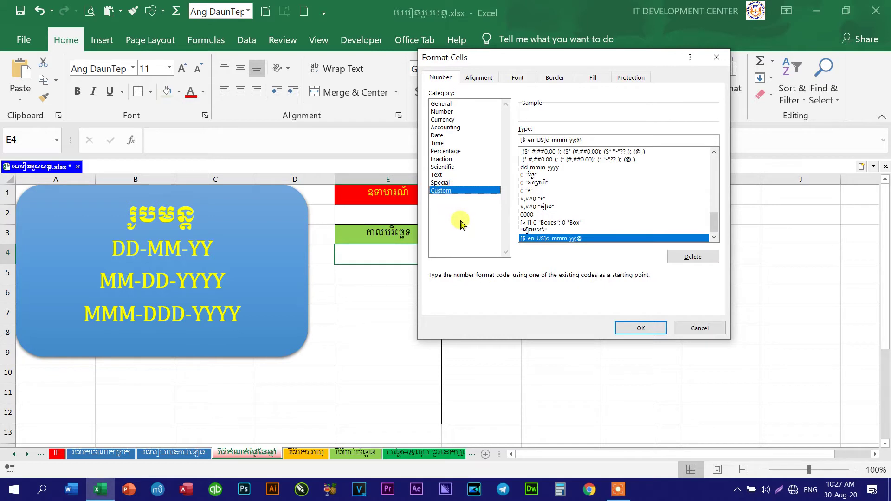
# - Browse the custom presets mmm-yy and dd-mmm-yy in the Type list
pyautogui.moveTo(713, 223)
pyautogui.mouseDown()
pyautogui.moveTo(716, 180)
pyautogui.moveTo(714, 188)
pyautogui.mouseUp()
pyautogui.click(538, 206)
pyautogui.click(538, 222)
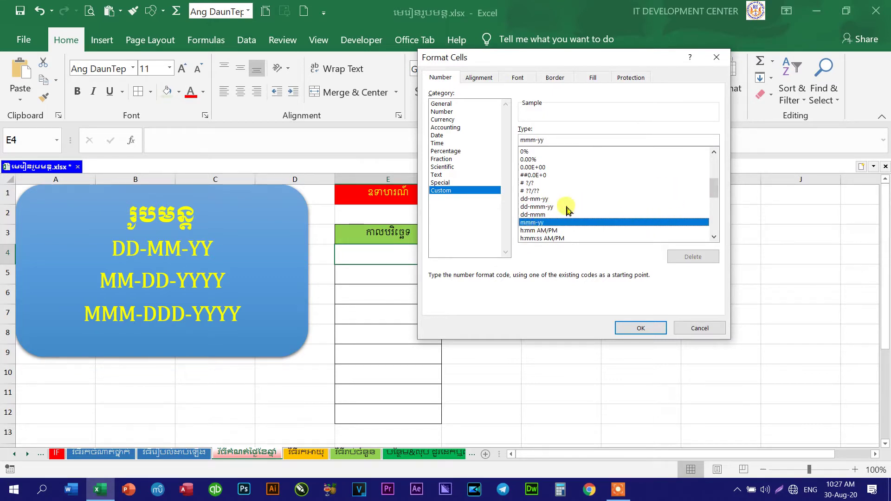
pyautogui.click(542, 207)
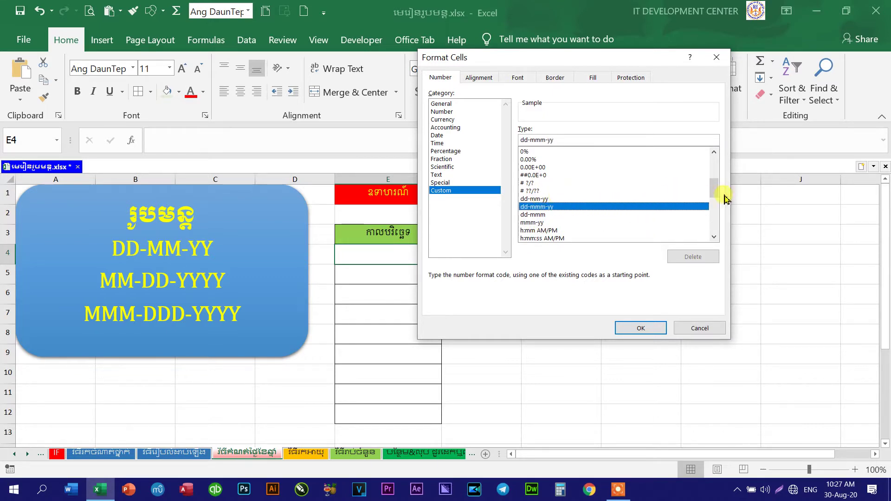
pyautogui.moveTo(714, 193); pyautogui.dragTo(716, 168)
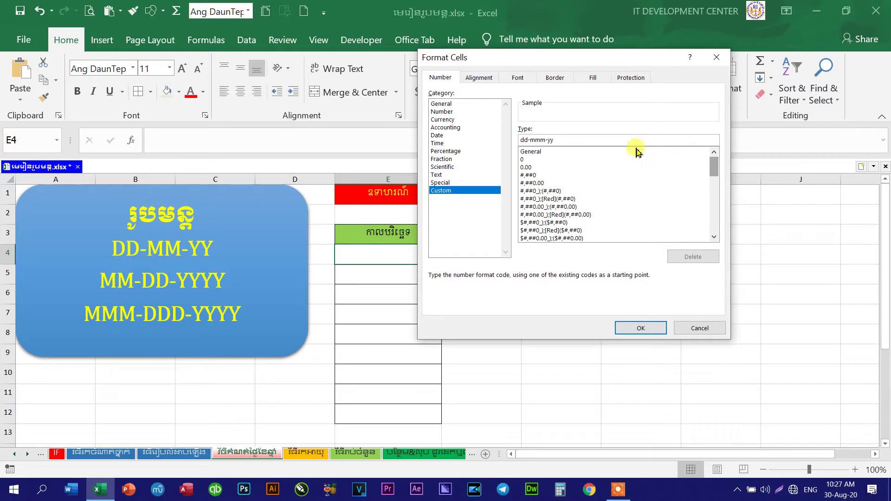
# - Clear the General code from the Type box and apply DD-MM-YY to E4
pyautogui.click(605, 142)
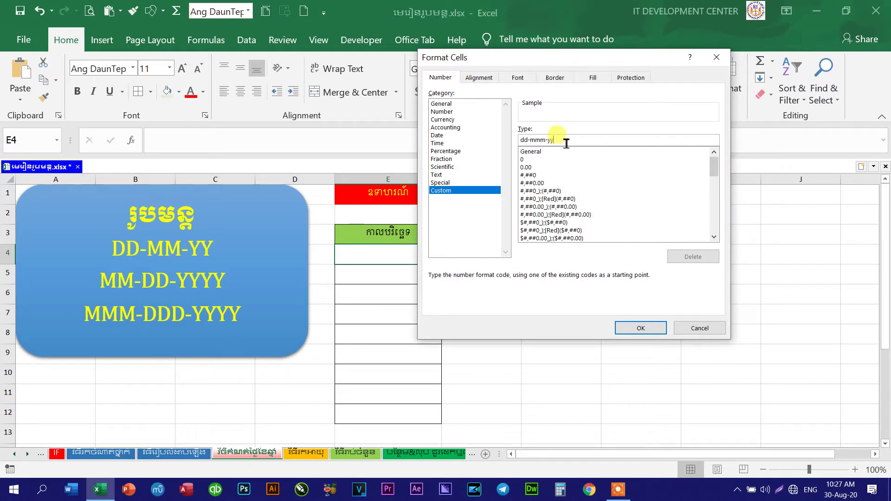
pyautogui.click(533, 151)
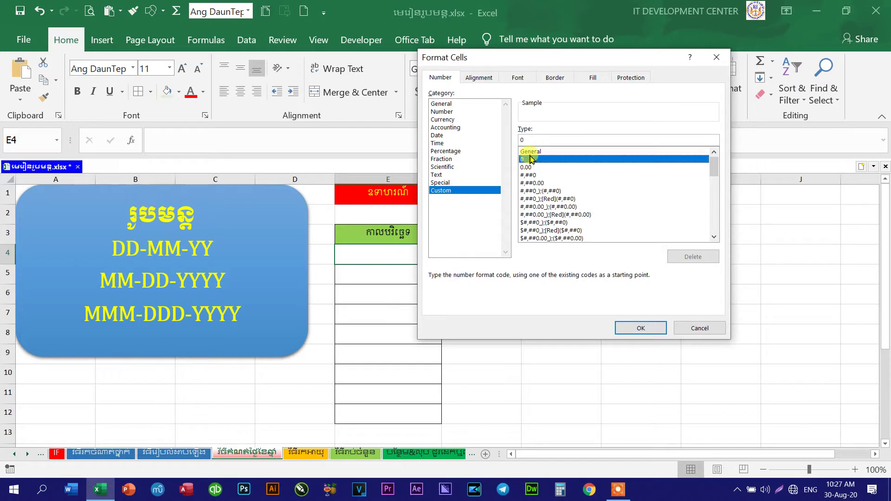
pyautogui.doubleClick(529, 140)
pyautogui.click(559, 140)
pyautogui.moveTo(596, 144); pyautogui.dragTo(511, 140)
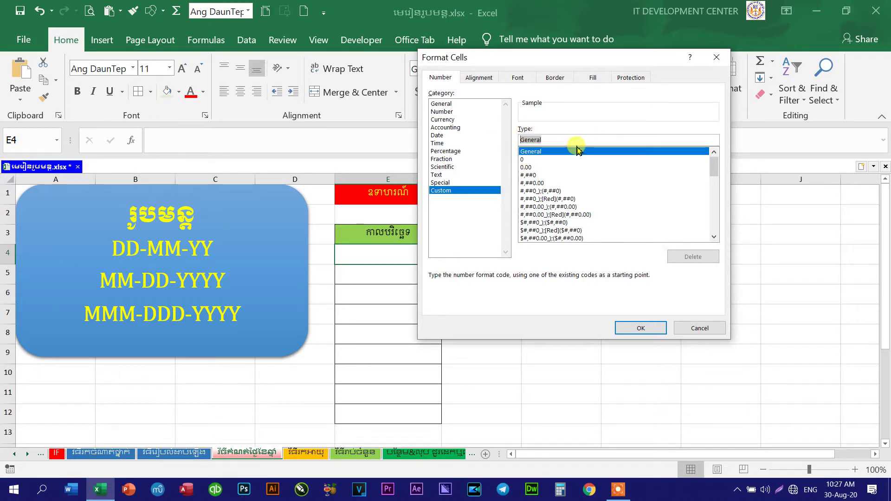
pyautogui.press('BackSpace')
pyautogui.write('DD-MM-YY')
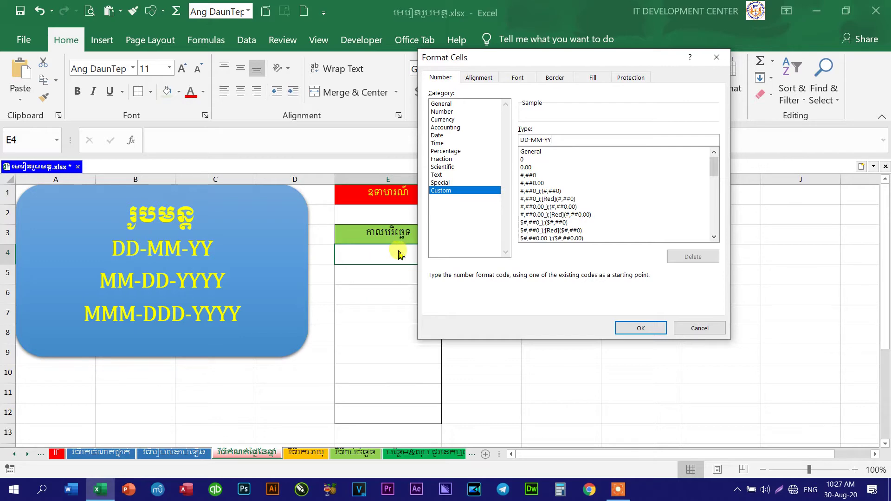
pyautogui.click(645, 330)
pyautogui.click(392, 275)
# - Give cell E4 a Yellow fill from the Standard Colors
pyautogui.click(398, 256)
pyautogui.click(178, 91)
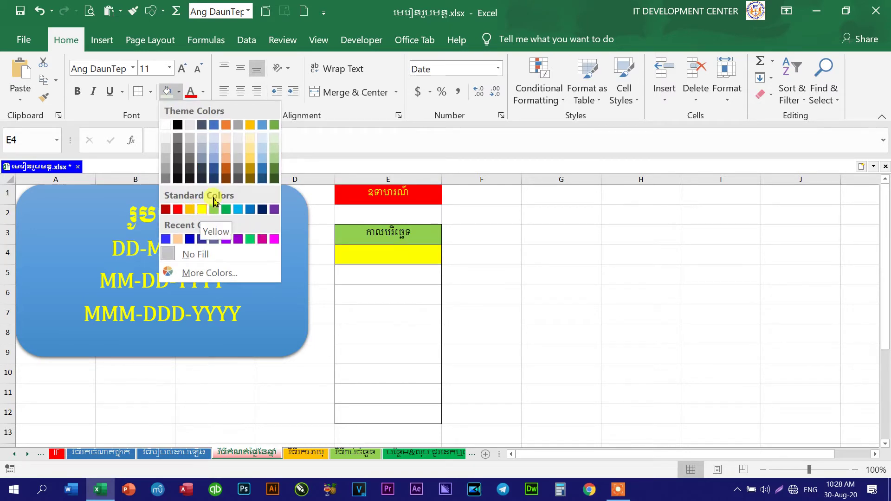
pyautogui.click(204, 211)
pyautogui.click(404, 284)
pyautogui.click(400, 252)
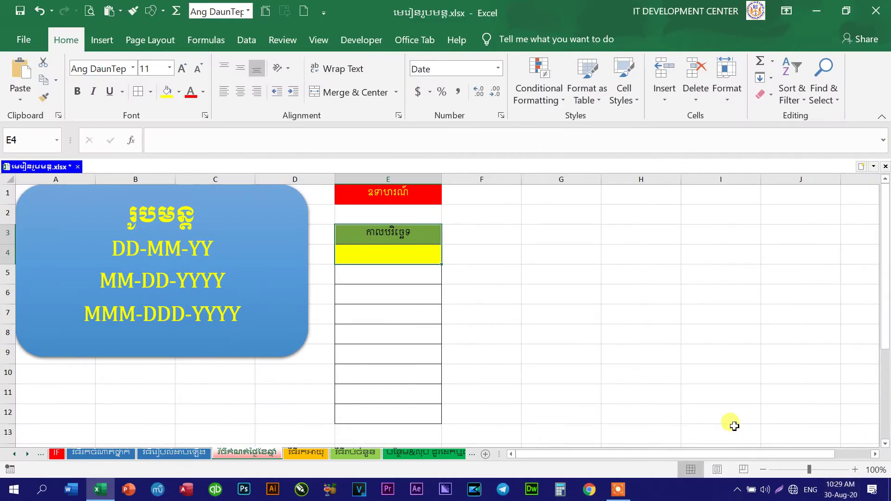
# - Enter 30-8-20 in E4 so it displays as 30-08-20
pyautogui.click(416, 258)
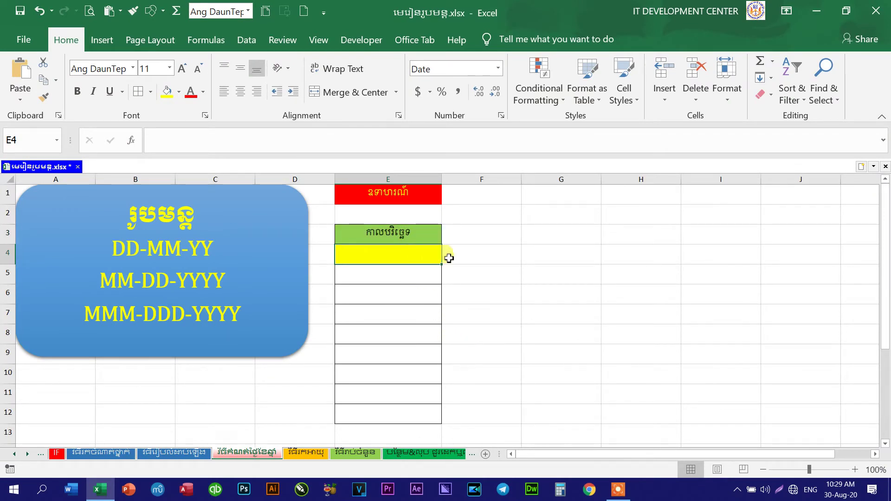
pyautogui.write('30-')
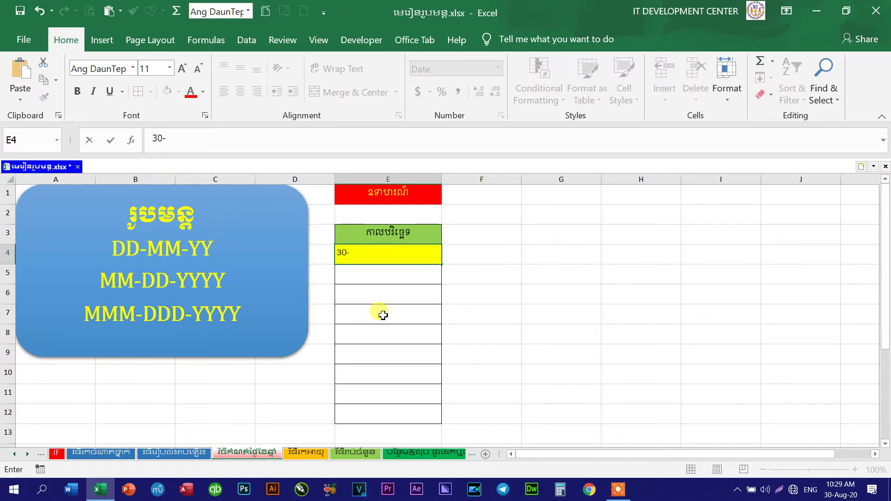
pyautogui.write('08-')
pyautogui.write('20')
pyautogui.press('Return')
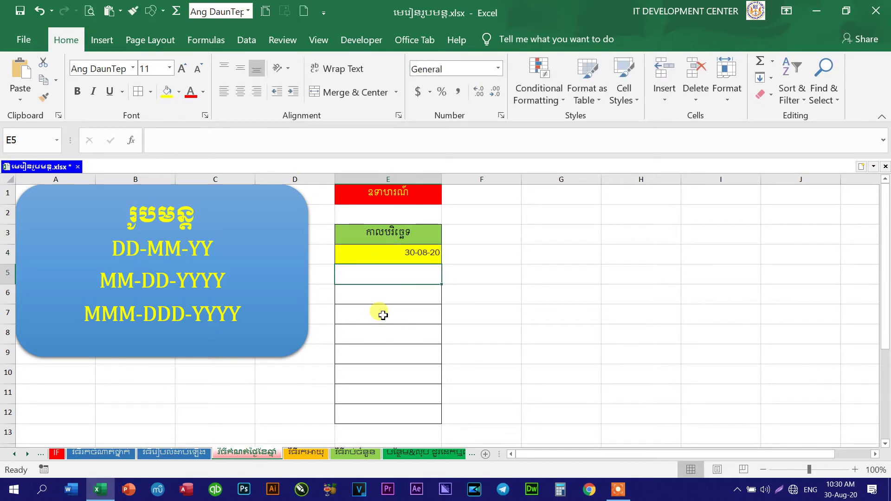
pyautogui.click(383, 252)
pyautogui.click(392, 271)
pyautogui.click(384, 253)
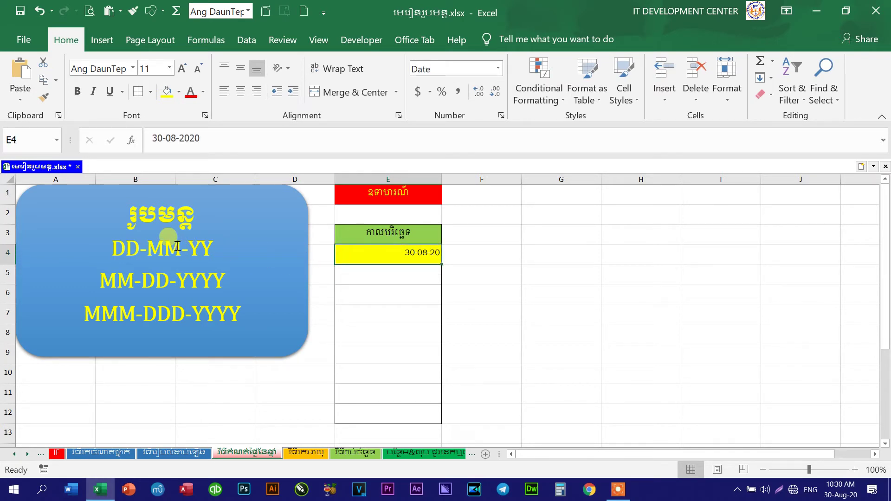
pyautogui.click(181, 249)
pyautogui.moveTo(222, 248); pyautogui.dragTo(112, 248)
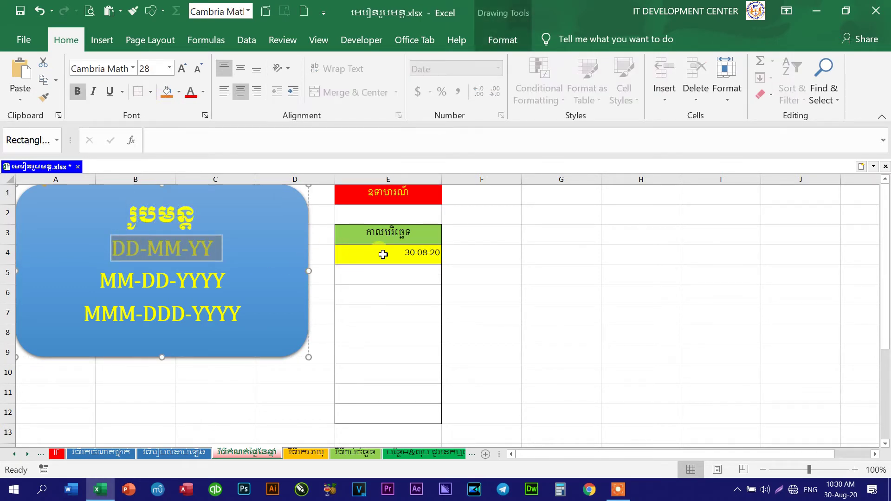
pyautogui.click(431, 258)
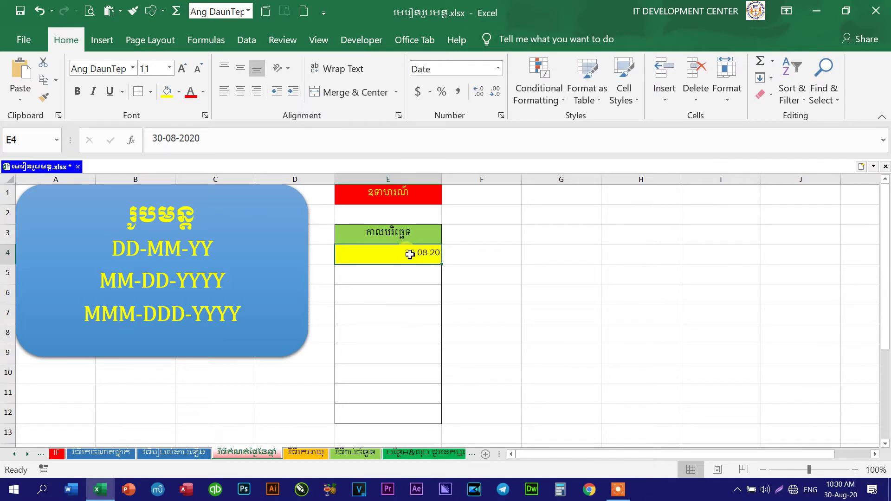
pyautogui.click(392, 274)
pyautogui.click(398, 254)
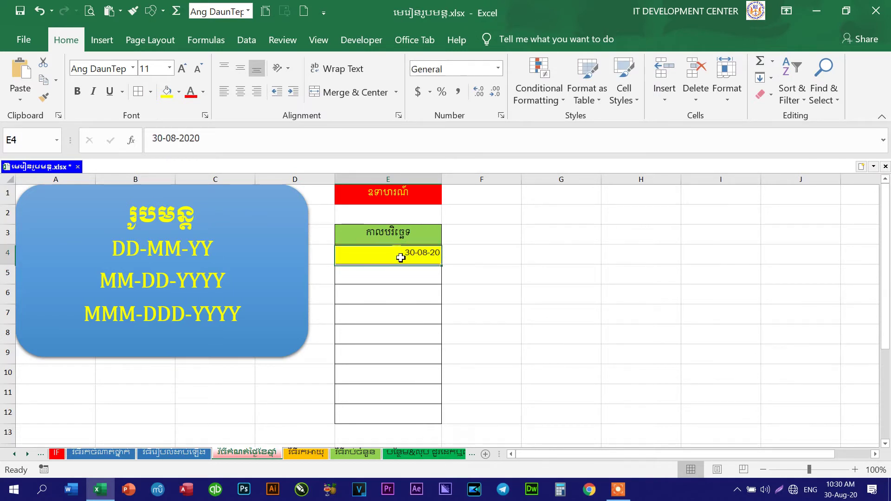
pyautogui.click(382, 277)
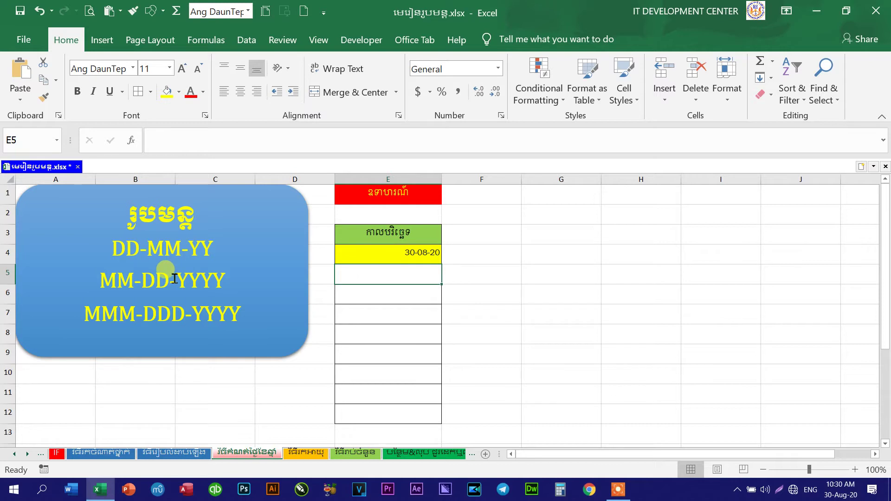
pyautogui.click(173, 278)
pyautogui.click(375, 273)
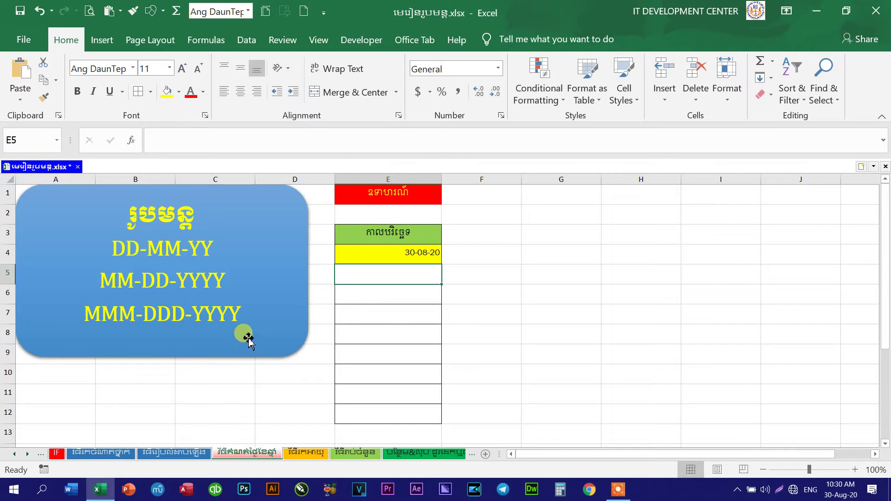
# - Type DDD-MM-YYYY on a new line below DD-MM-YY in the format-list box
pyautogui.click(220, 249)
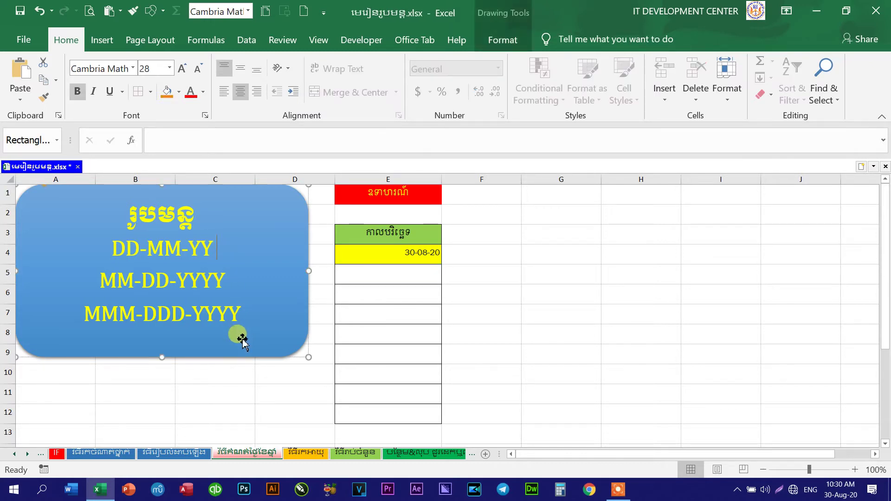
pyautogui.press('Return')
pyautogui.write('DD')
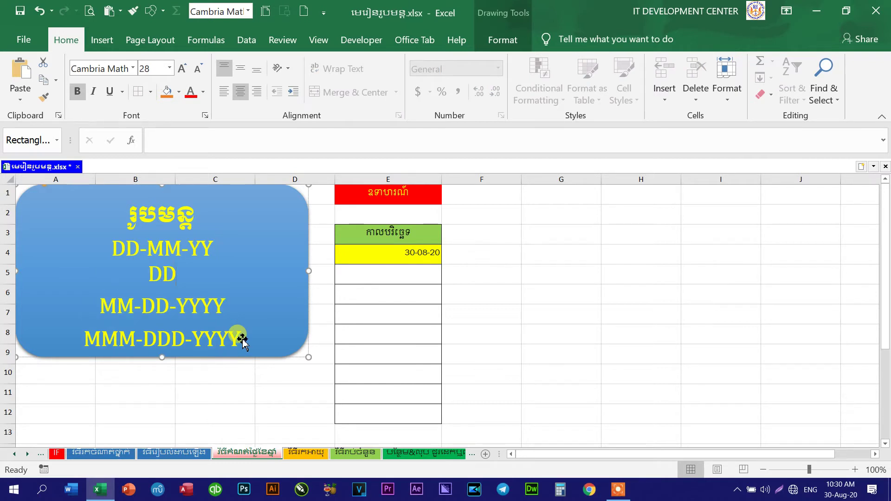
pyautogui.write('D')
pyautogui.write('-')
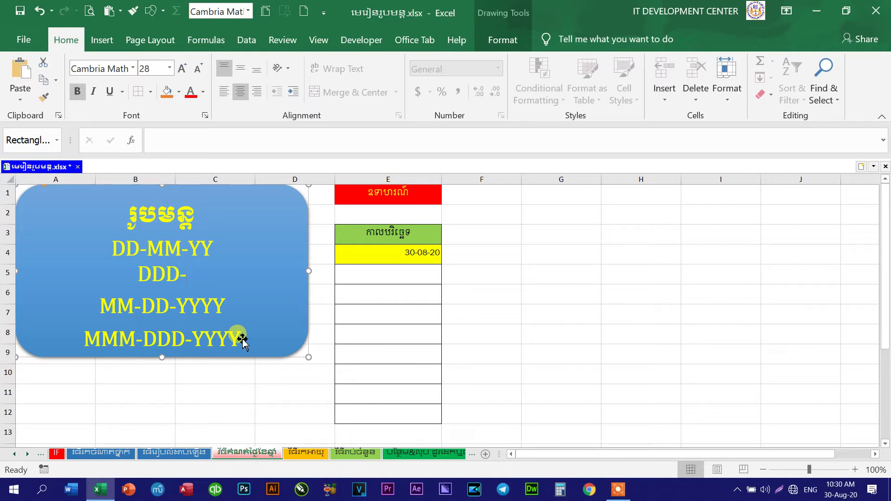
pyautogui.write('MM')
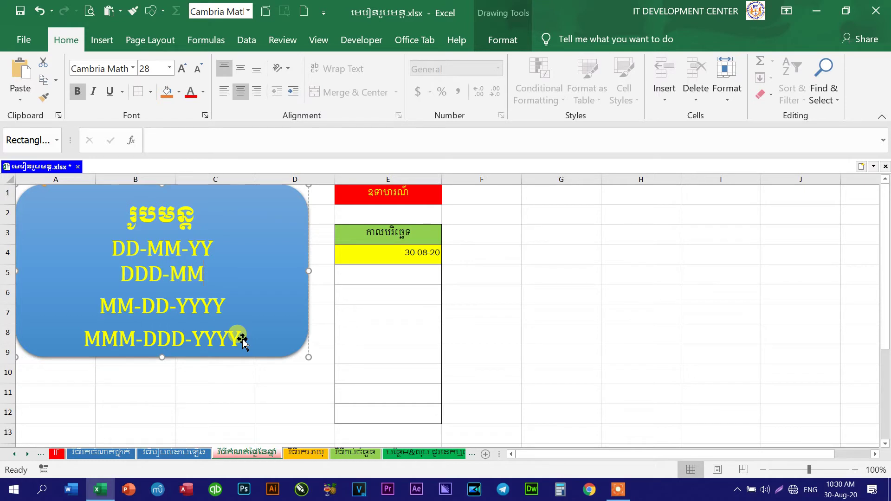
pyautogui.write('-')
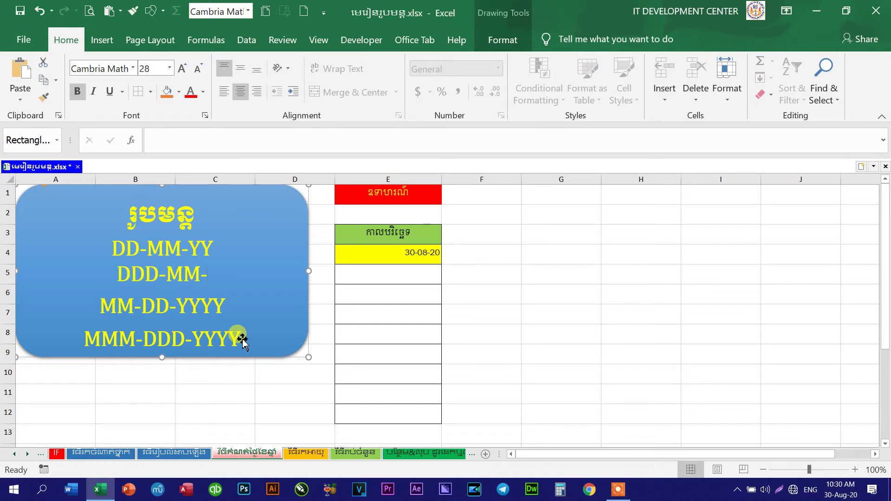
pyautogui.write('YYYY')
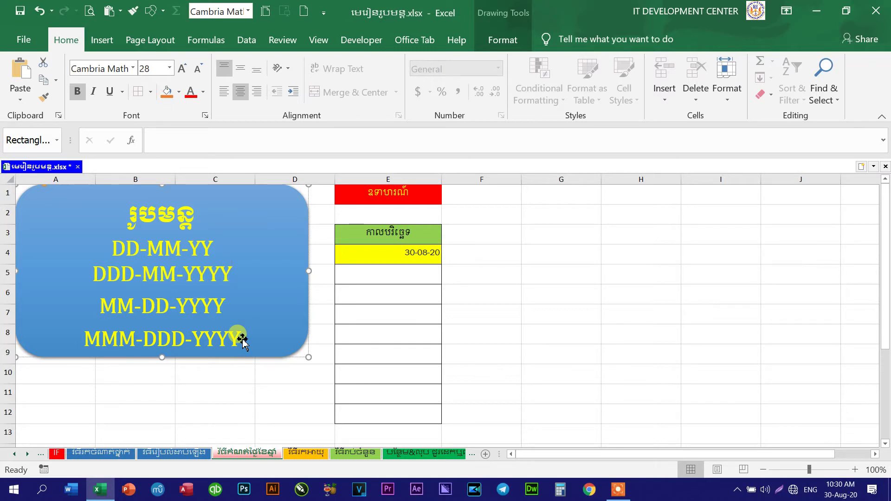
pyautogui.click(378, 275)
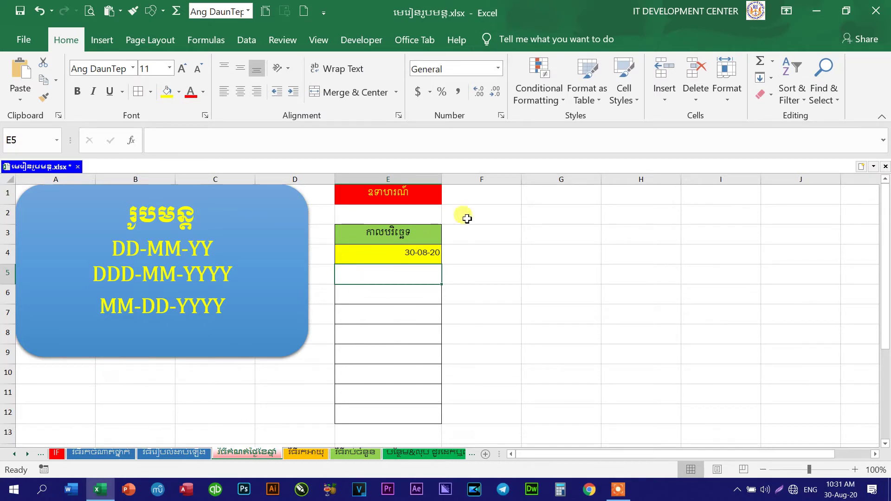
# - Apply the custom code DDD-MM-YYYY to E5 through the Number group's Custom category
pyautogui.click(501, 115)
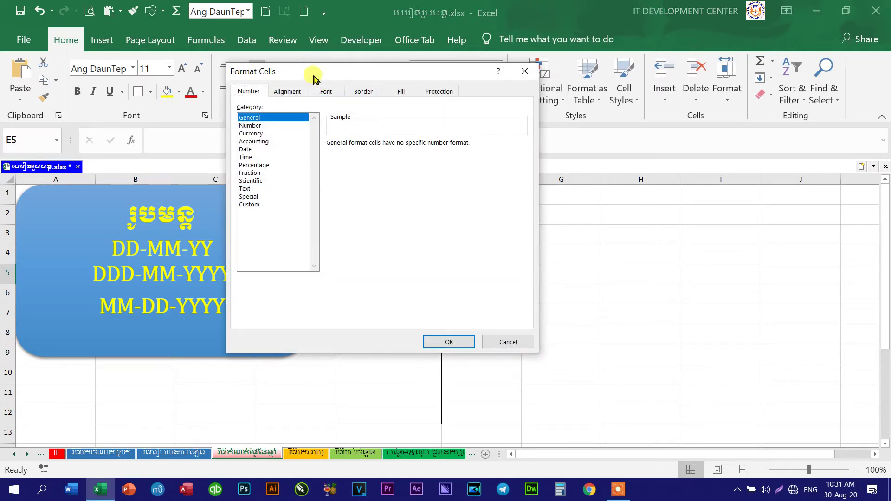
pyautogui.click(303, 207)
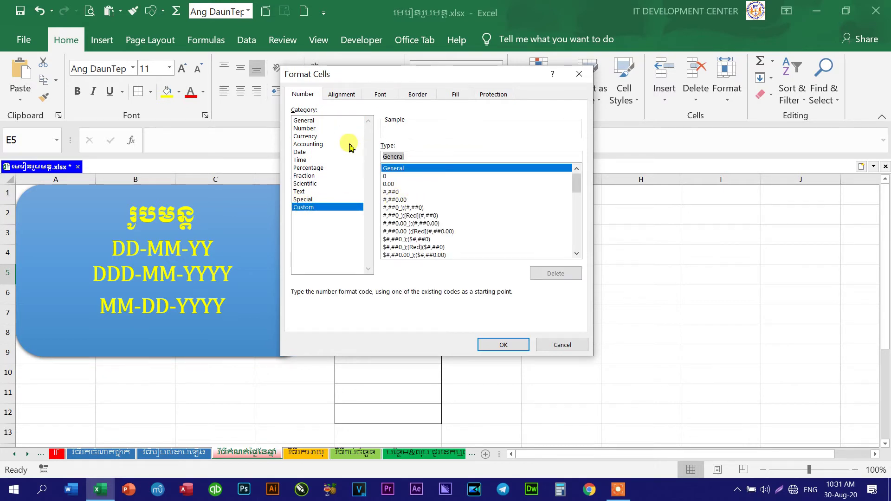
pyautogui.write('DDD')
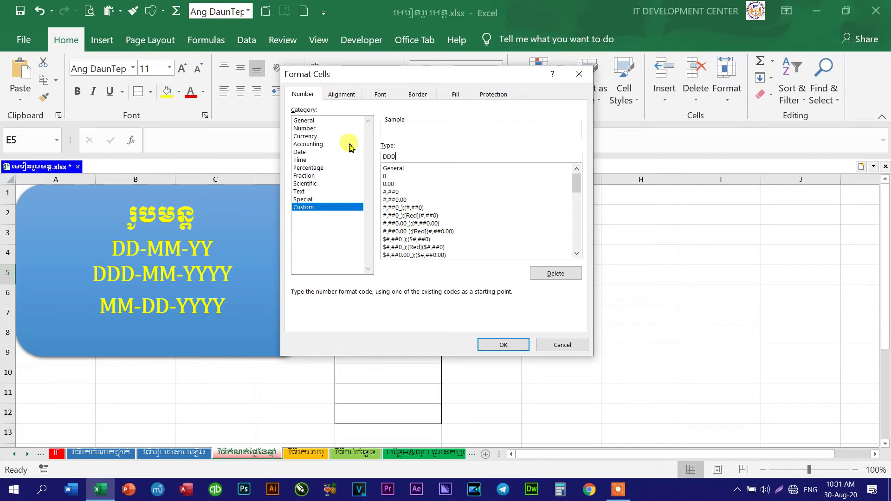
pyautogui.write('-MM-')
pyautogui.write('YY')
pyautogui.write('YY')
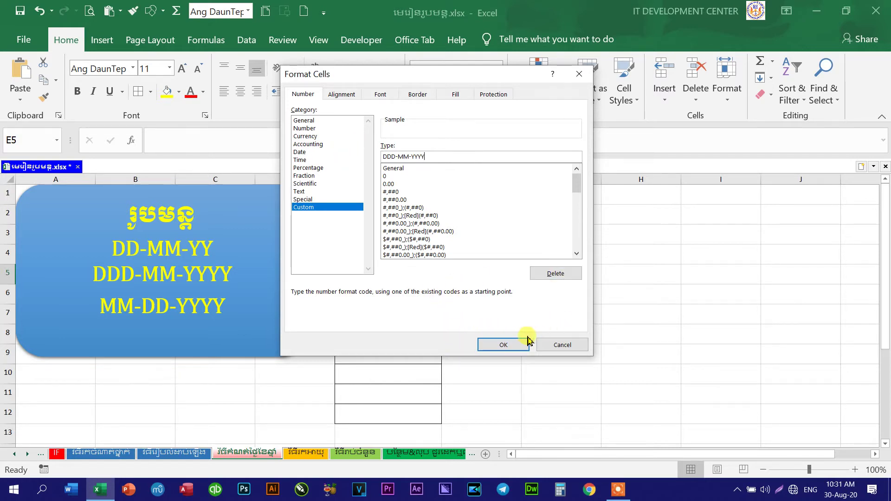
pyautogui.click(510, 345)
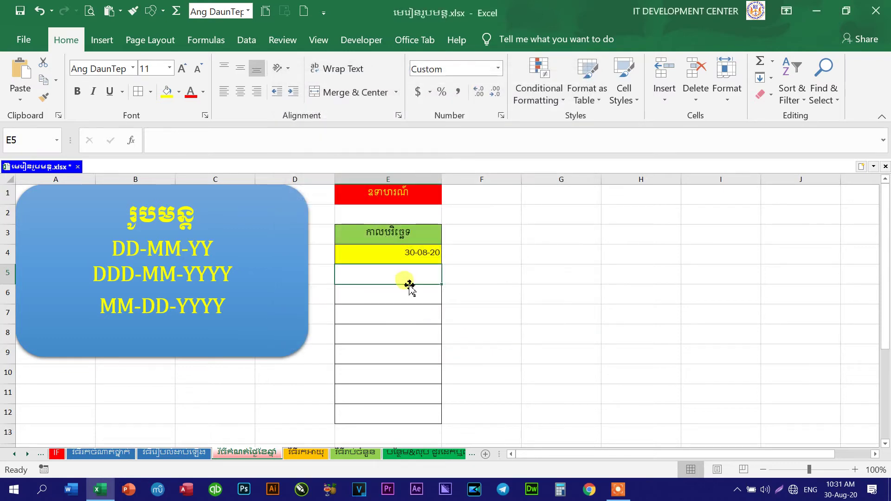
pyautogui.click(398, 255)
# - Type the date into E5 and commit it with Enter
pyautogui.click(401, 278)
pyautogui.click(413, 253)
pyautogui.click(418, 275)
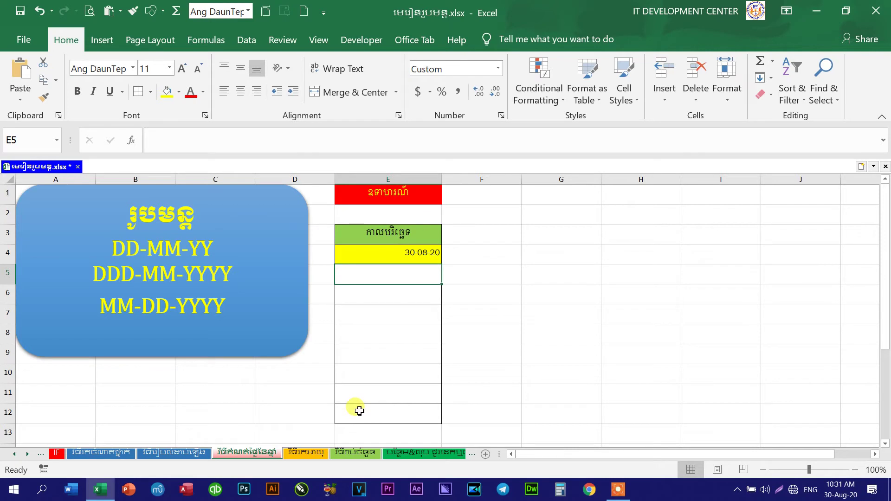
pyautogui.write('30-8-20')
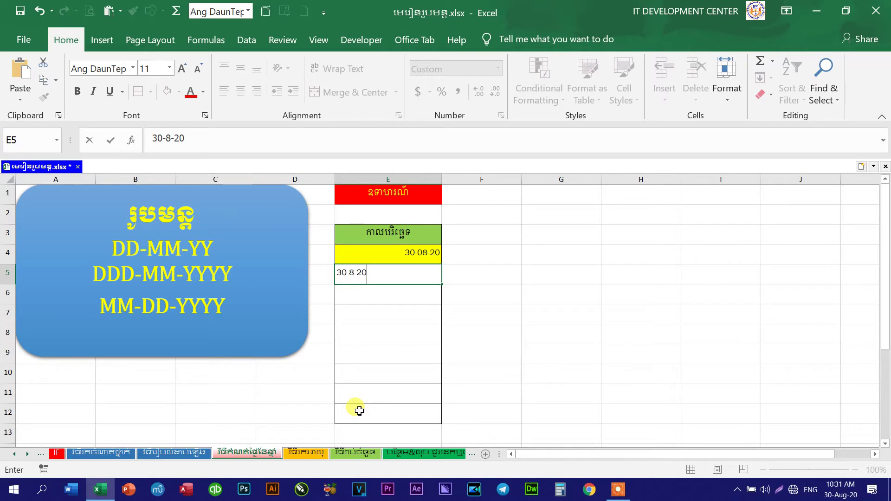
pyautogui.press('Return')
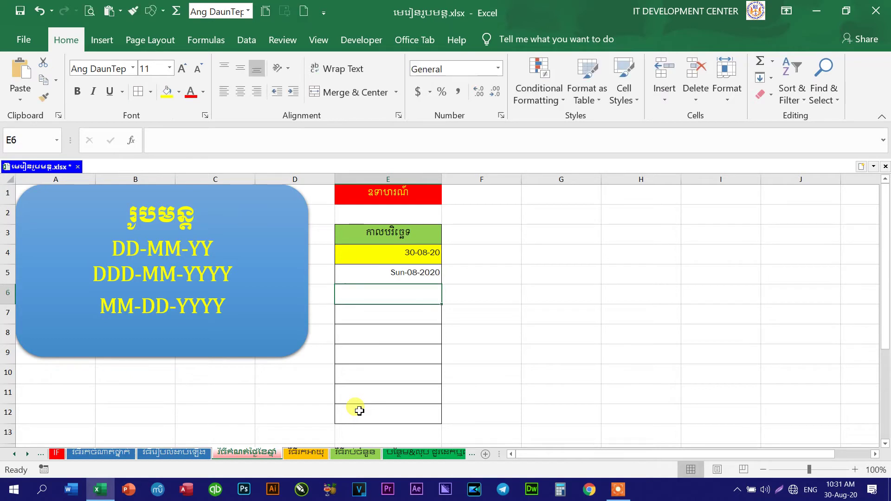
pyautogui.click(405, 282)
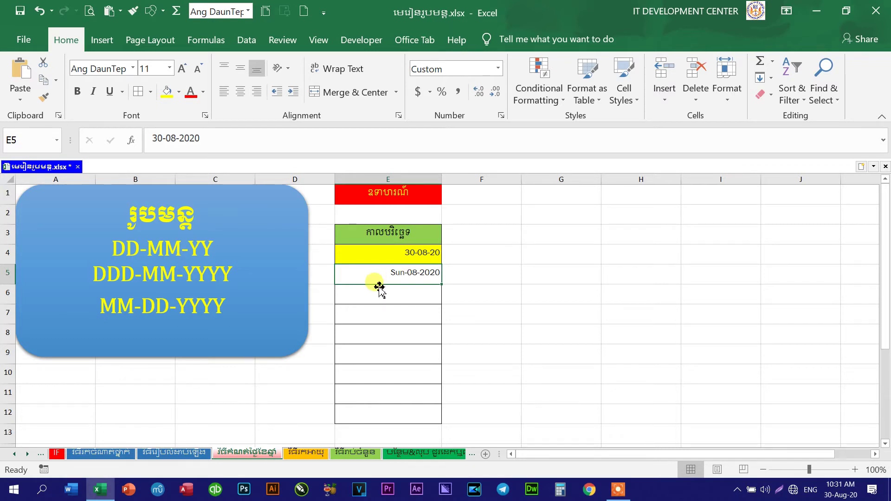
pyautogui.click(393, 261)
pyautogui.click(397, 279)
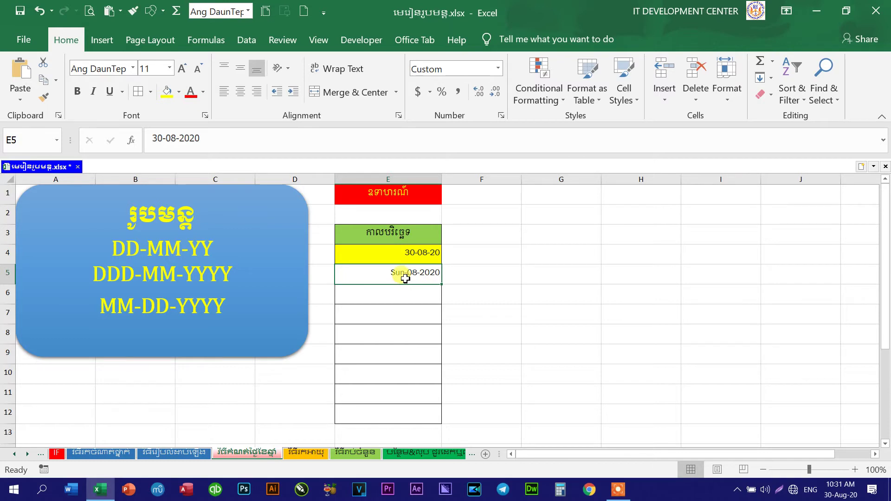
pyautogui.click(412, 292)
pyautogui.click(417, 277)
# - Re-edit 30-08-2020 in the formula bar and recommit it, showing Sun-08-2020
pyautogui.moveTo(199, 138); pyautogui.dragTo(124, 145)
pyautogui.moveTo(233, 139); pyautogui.dragTo(119, 137)
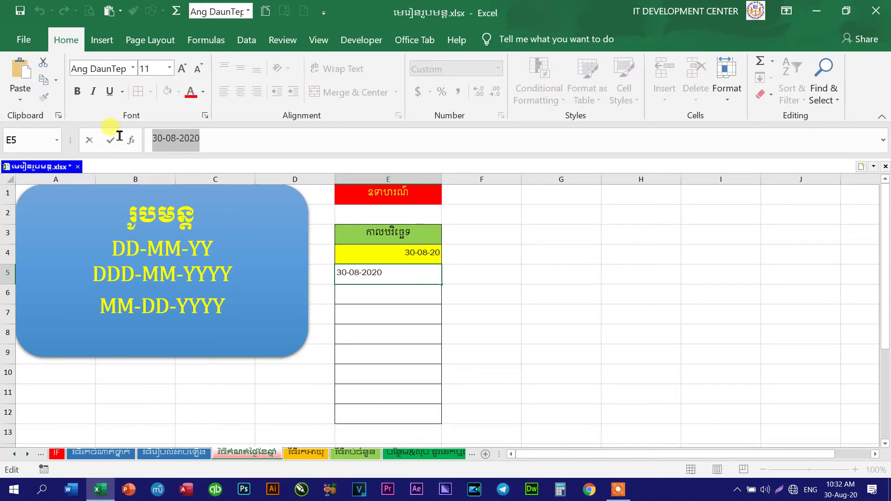
pyautogui.click(389, 310)
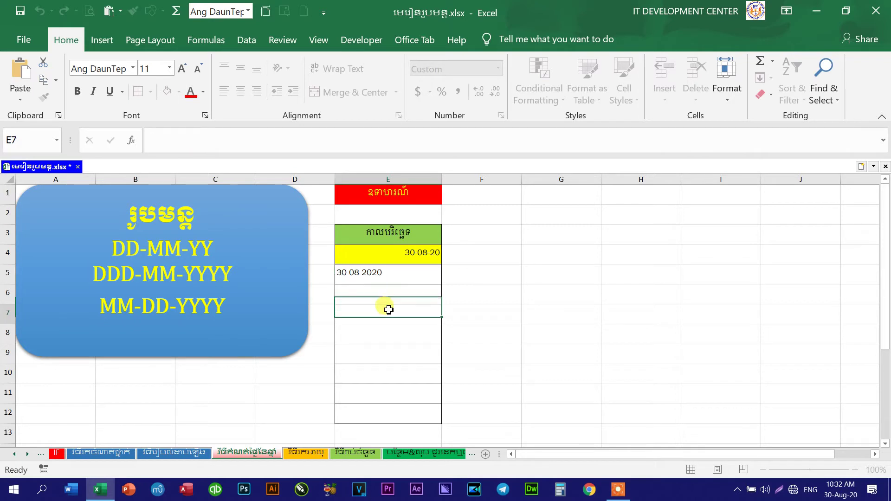
pyautogui.click(412, 273)
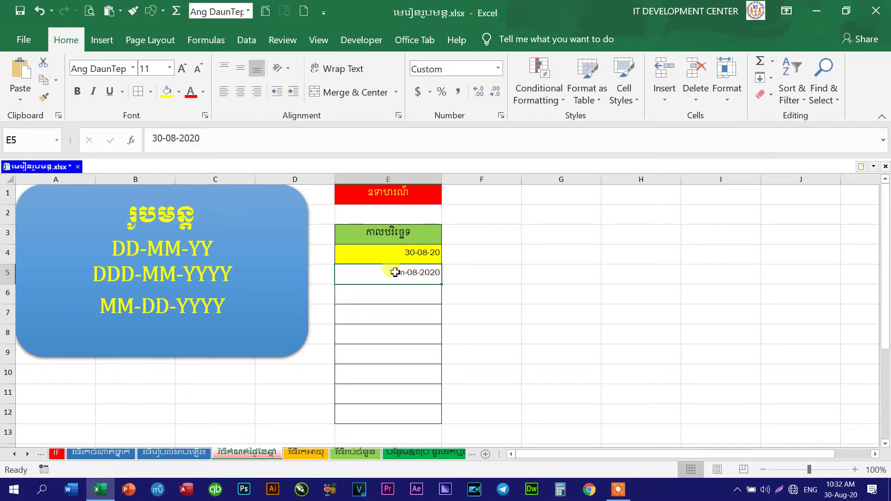
pyautogui.click(218, 137)
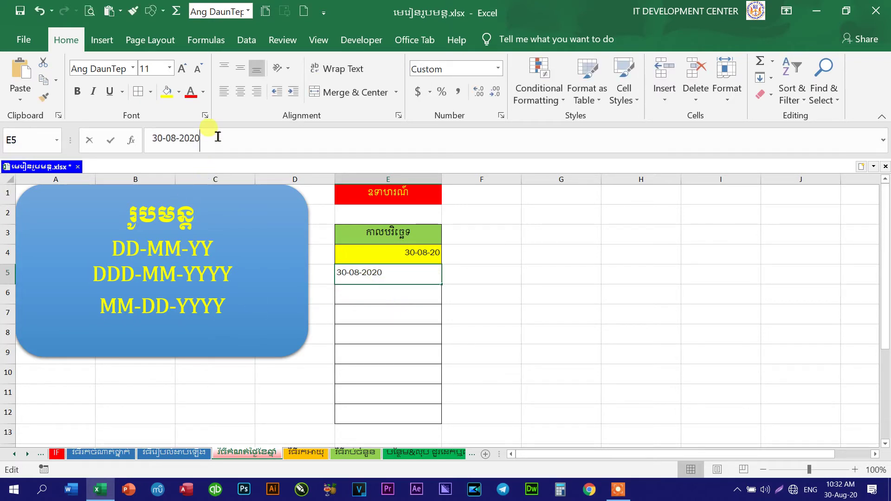
pyautogui.click(386, 306)
pyautogui.click(398, 274)
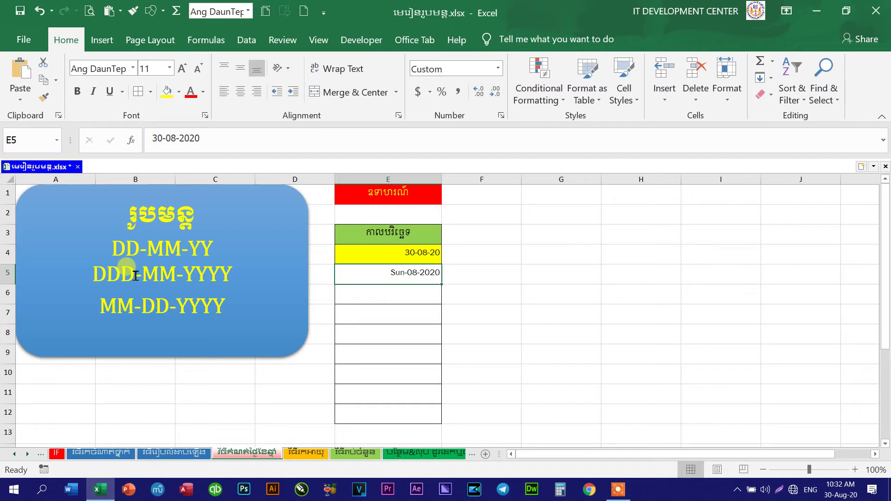
# - Change the format-list line to DDD,DD-MM-YYYY by inserting ',DD' after DDD
pyautogui.click(135, 276)
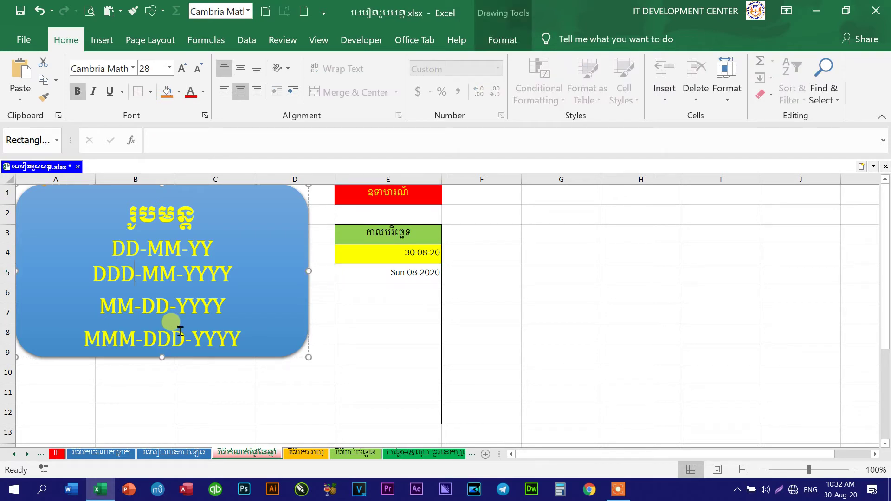
pyautogui.write(',DD')
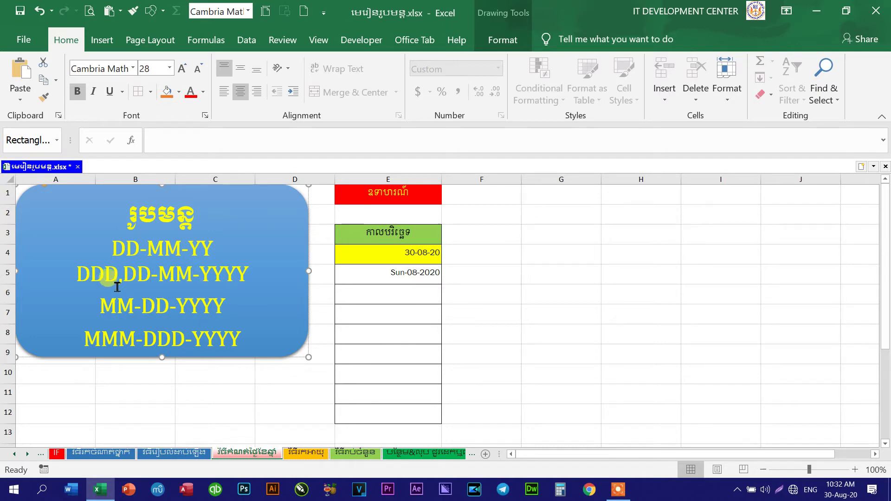
pyautogui.click(378, 274)
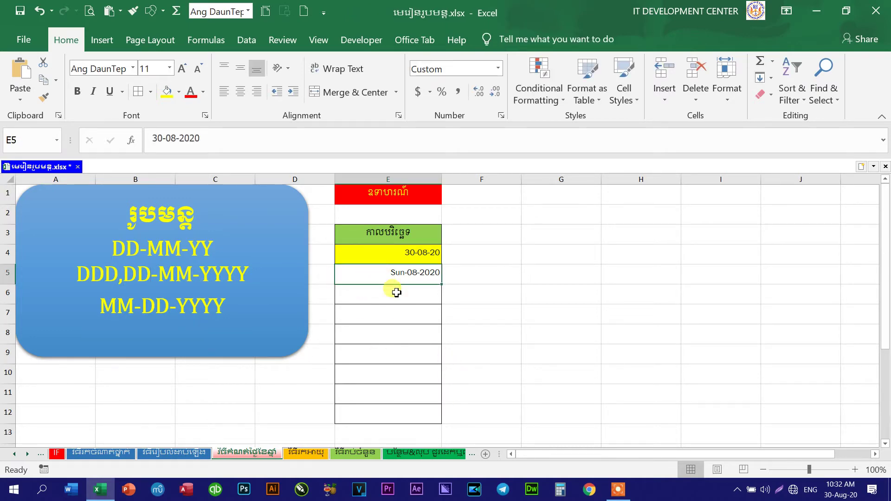
# - Change E5's custom code to ddd,DD-mm-yyyy so it shows Sun,30-08-2020
pyautogui.click(502, 116)
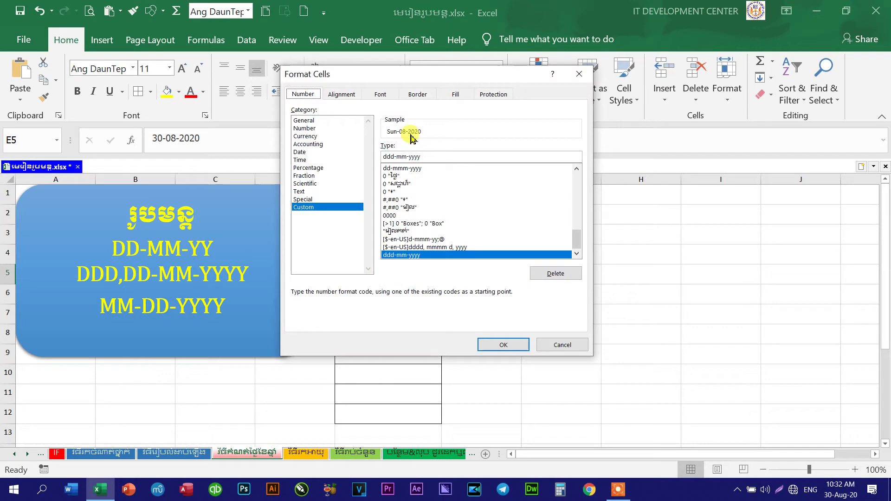
pyautogui.click(396, 157)
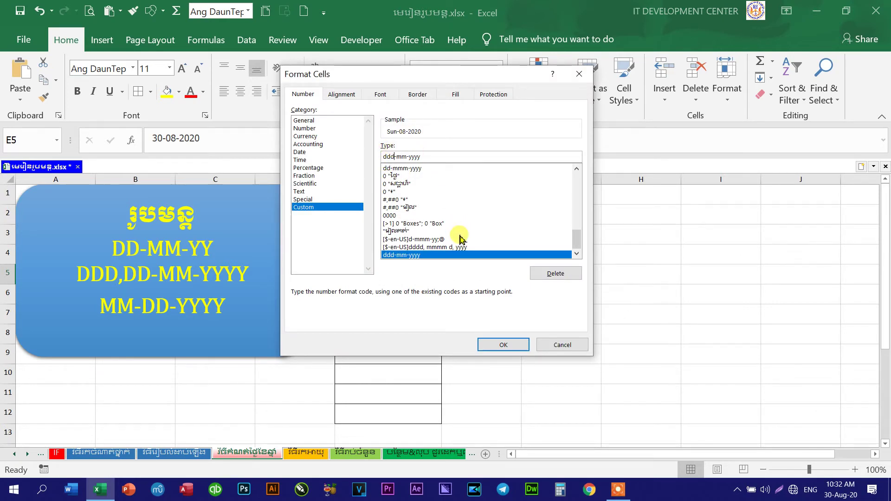
pyautogui.write(',DD')
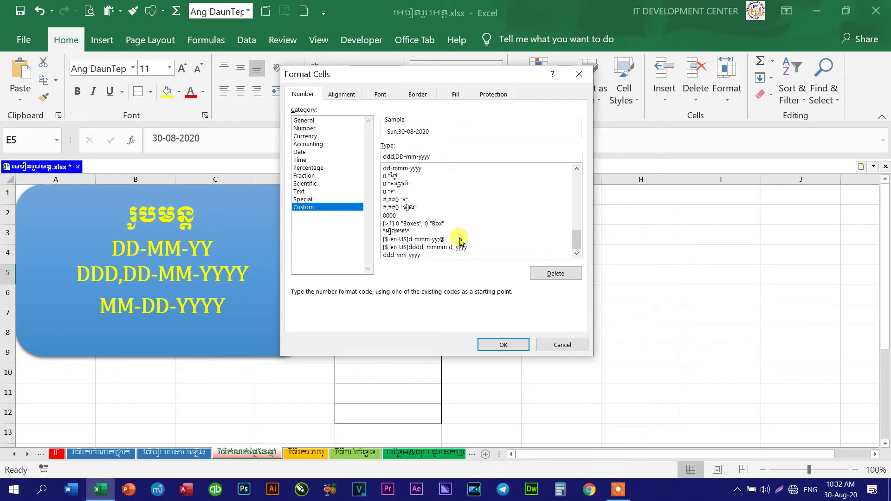
pyautogui.click(501, 345)
pyautogui.click(409, 310)
pyautogui.click(411, 274)
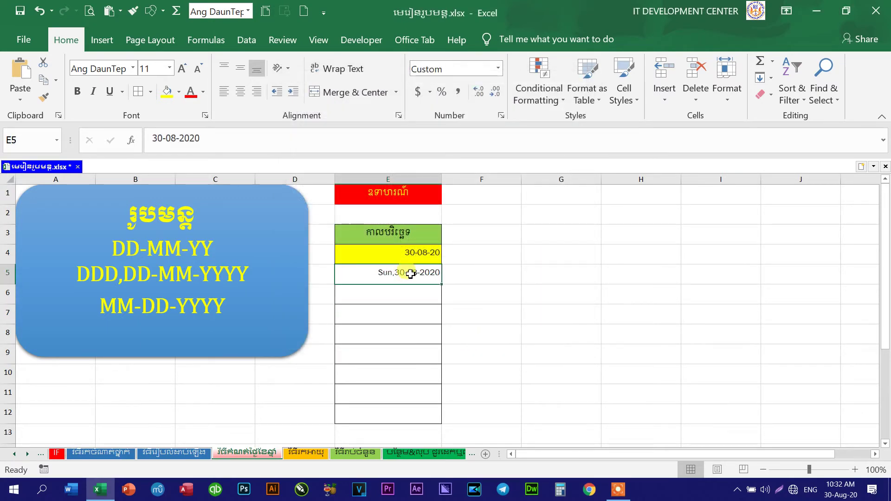
# - Fill cell E5 with magenta from Recent Colors
pyautogui.click(408, 293)
pyautogui.click(413, 280)
pyautogui.click(418, 299)
pyautogui.click(419, 275)
pyautogui.click(179, 92)
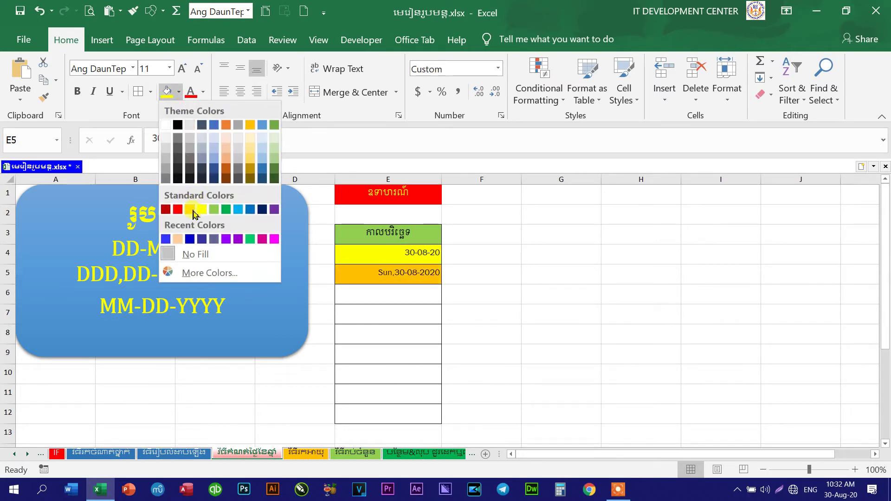
pyautogui.click(274, 239)
pyautogui.click(424, 290)
pyautogui.click(423, 279)
# - Scroll up and review the yellow E4 and the empty E6 below the filled cells
pyautogui.keyDown('ctrl'); pyautogui.scroll(1, 478, 335); pyautogui.keyUp('ctrl')
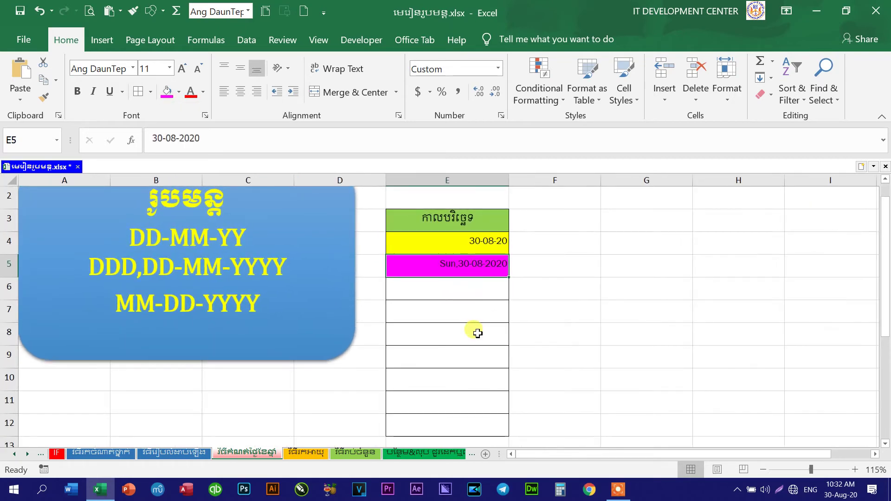
pyautogui.keyDown('ctrl'); pyautogui.scroll(1, 478, 333); pyautogui.keyUp('ctrl')
pyautogui.scroll(1, 501, 318)
pyautogui.click(513, 283)
pyautogui.click(513, 302)
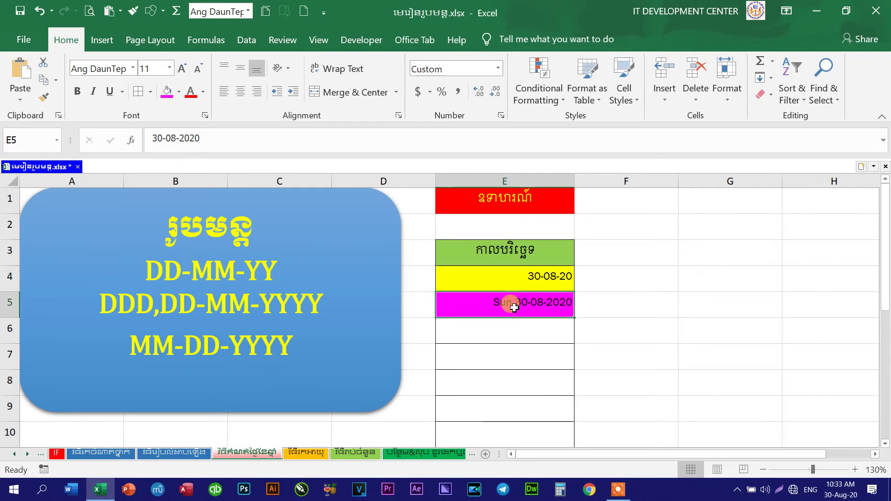
pyautogui.click(470, 328)
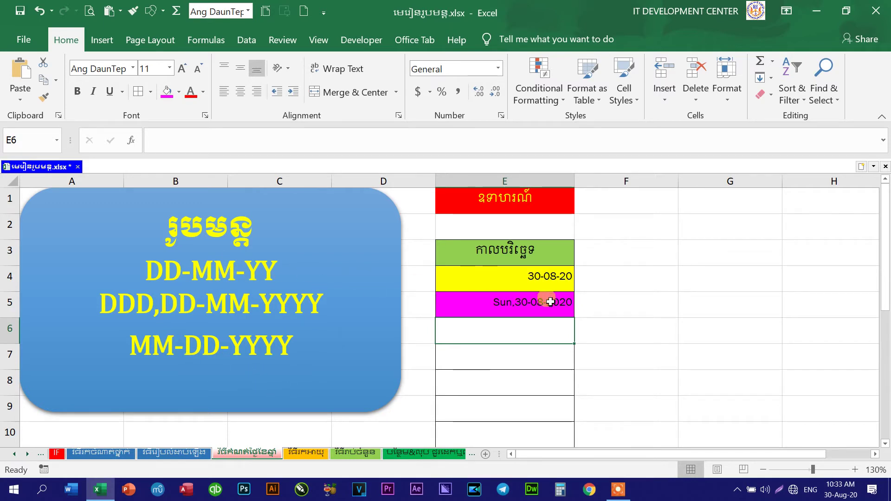
pyautogui.click(529, 278)
pyautogui.click(511, 331)
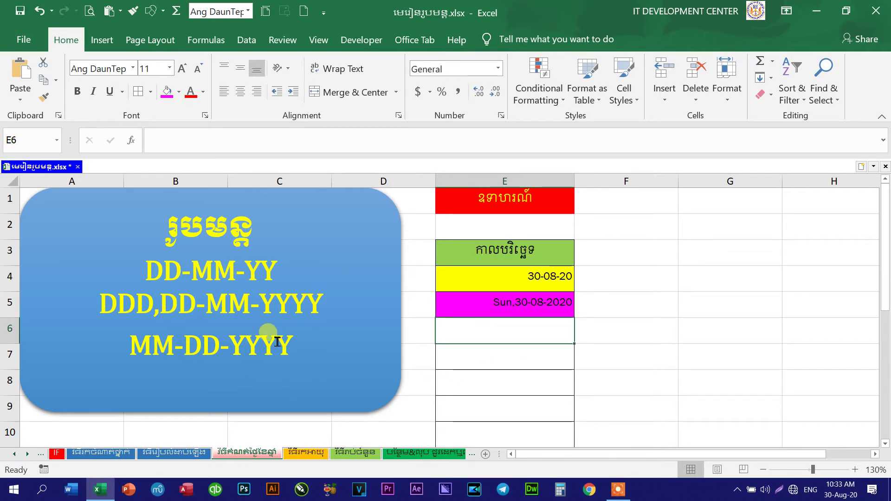
# - Make the format-list box taller so the MMM-DDD-YYYY line shows along with the other three
pyautogui.click(262, 352)
pyautogui.moveTo(210, 412)
pyautogui.mouseDown()
pyautogui.moveTo(213, 448)
pyautogui.moveTo(232, 383)
pyautogui.mouseUp()
pyautogui.scroll(1, 259, 374)
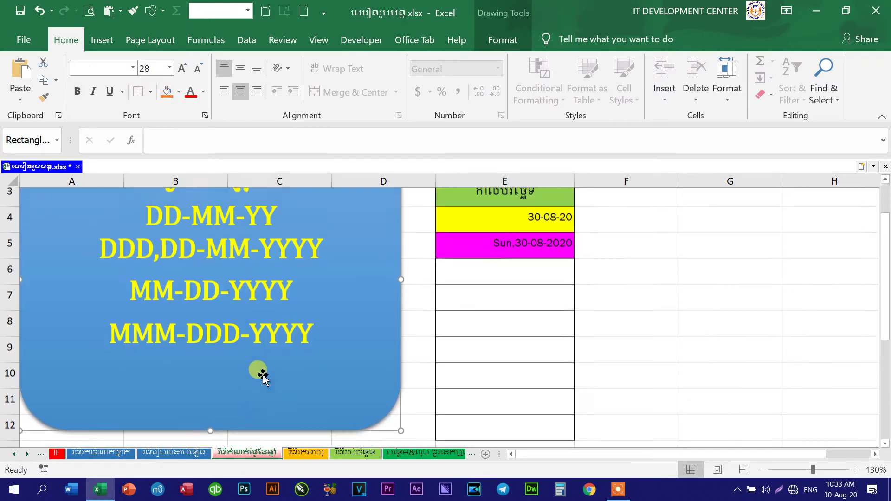
pyautogui.scroll(-1, 263, 364)
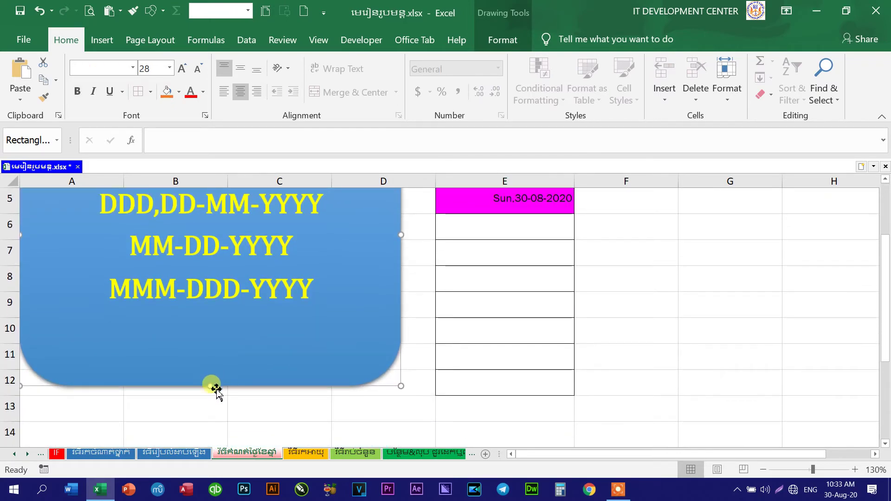
pyautogui.moveTo(211, 389); pyautogui.dragTo(209, 379)
pyautogui.click(227, 247)
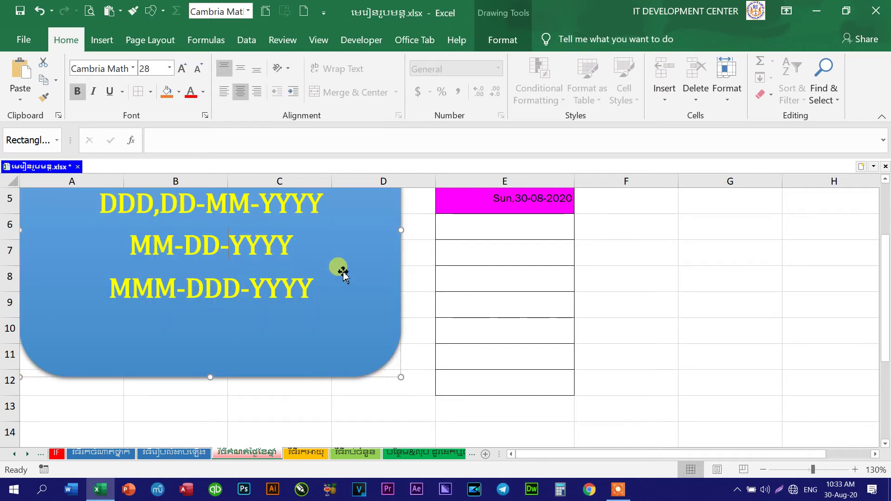
pyautogui.scroll(1, 412, 330)
pyautogui.scroll(1, 412, 330)
# - Fill cell E6 with light green
pyautogui.click(515, 305)
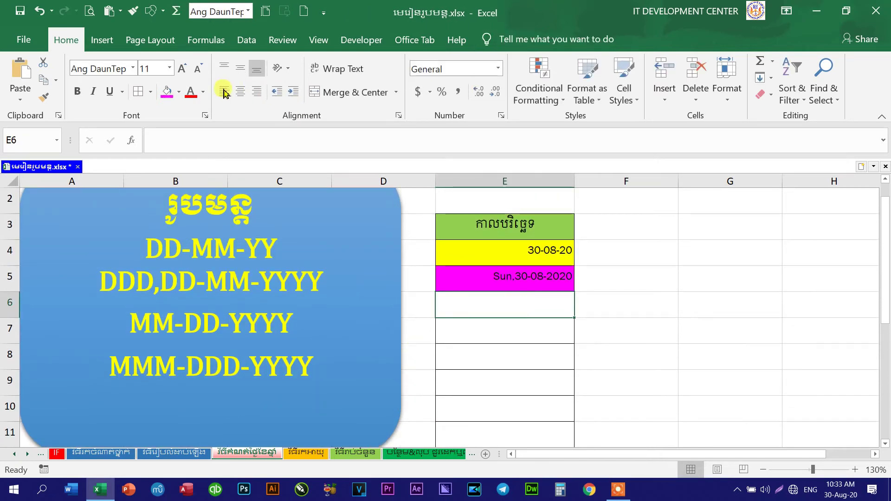
pyautogui.click(181, 94)
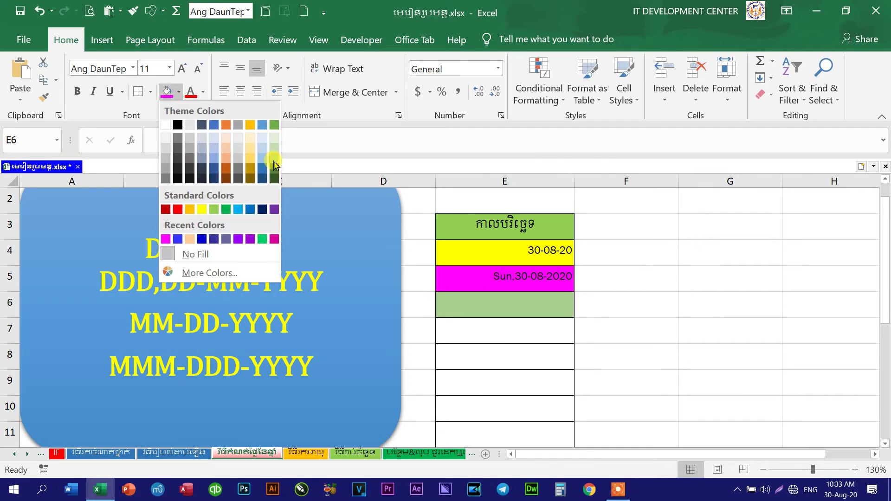
pyautogui.click(273, 155)
pyautogui.click(479, 333)
pyautogui.click(517, 303)
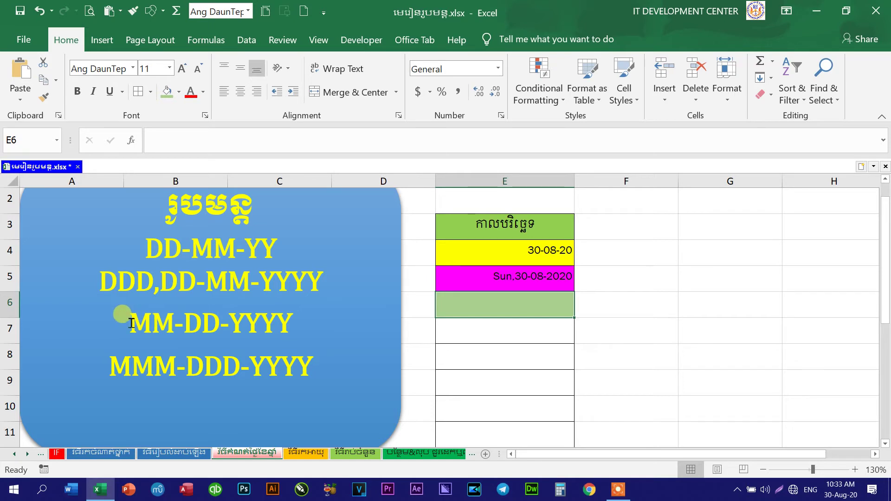
pyautogui.moveTo(130, 320); pyautogui.dragTo(292, 327)
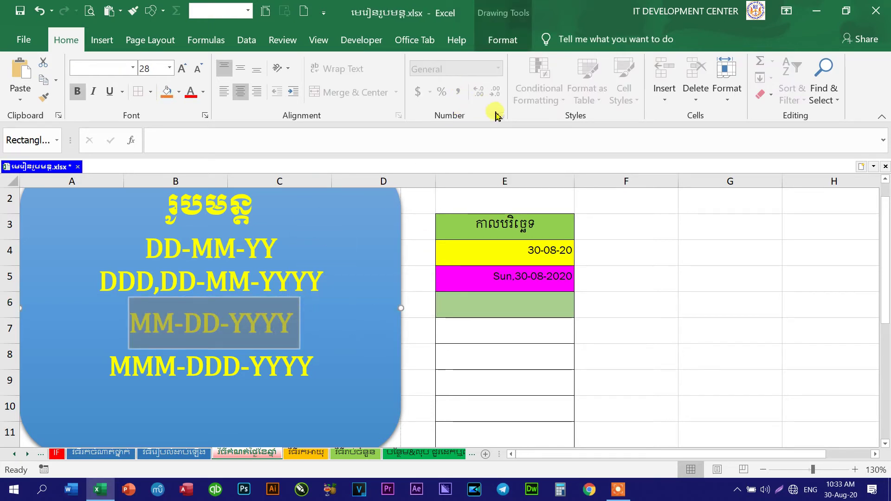
pyautogui.click(512, 304)
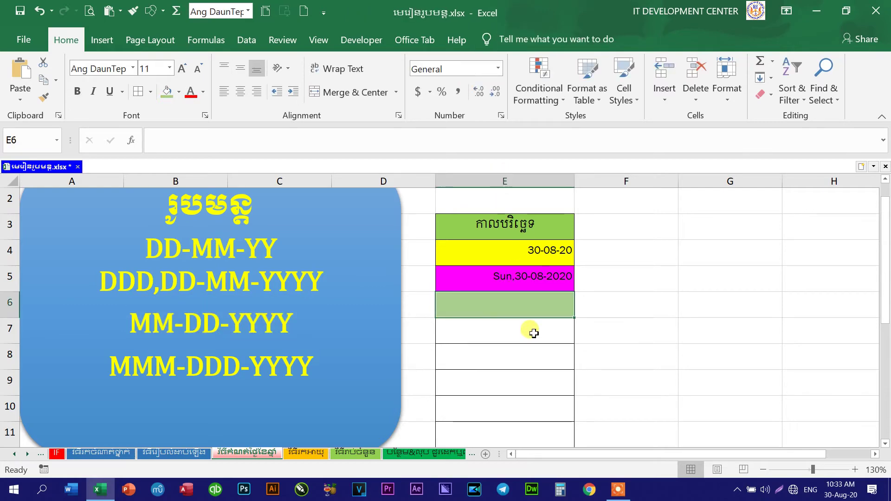
pyautogui.rightClick(532, 304)
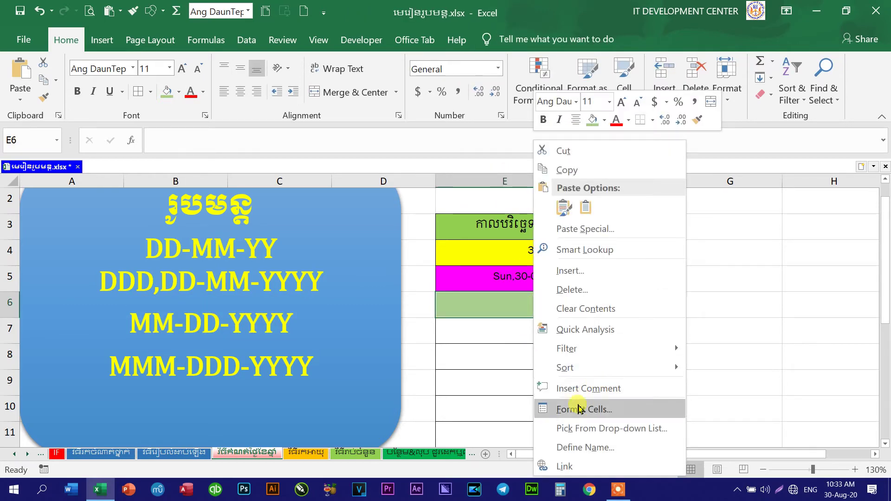
# - Give cell E6 the Custom number format MM-DD-YYYY in place of 00000
pyautogui.click(557, 409)
pyautogui.moveTo(551, 197); pyautogui.dragTo(488, 48)
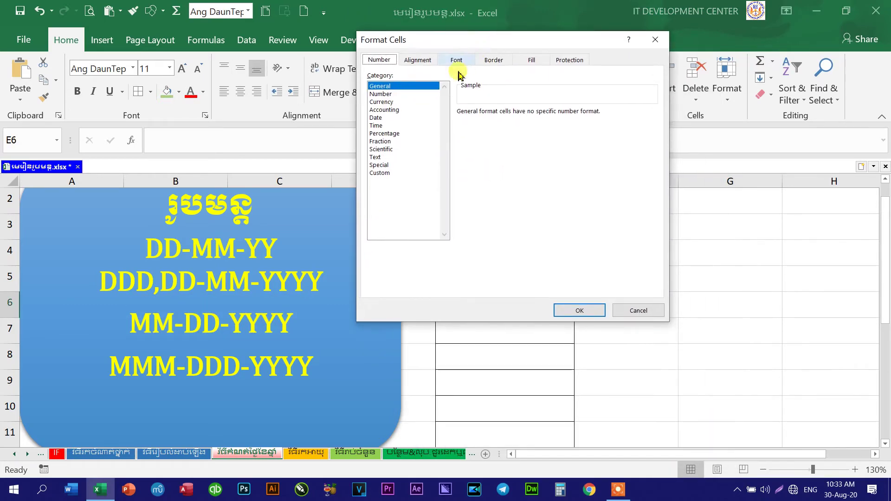
pyautogui.click(385, 166)
pyautogui.click(388, 174)
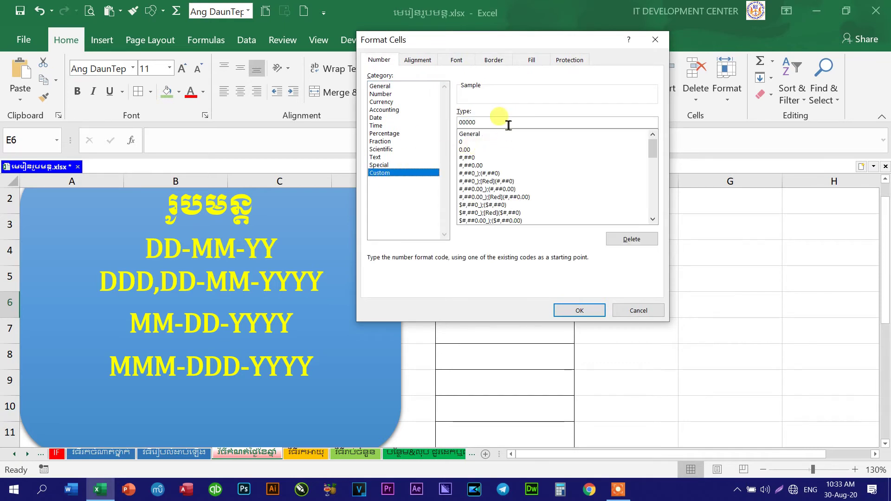
pyautogui.moveTo(507, 124); pyautogui.dragTo(440, 124)
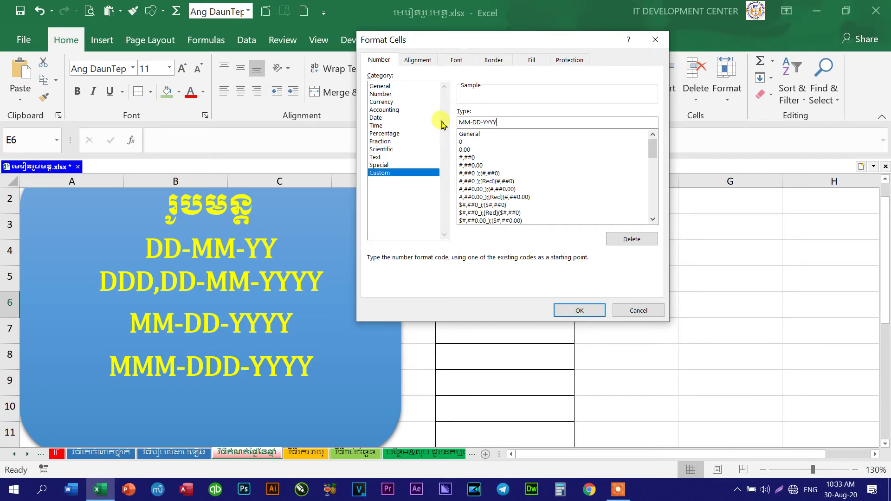
pyautogui.click(580, 308)
pyautogui.click(500, 278)
pyautogui.click(518, 315)
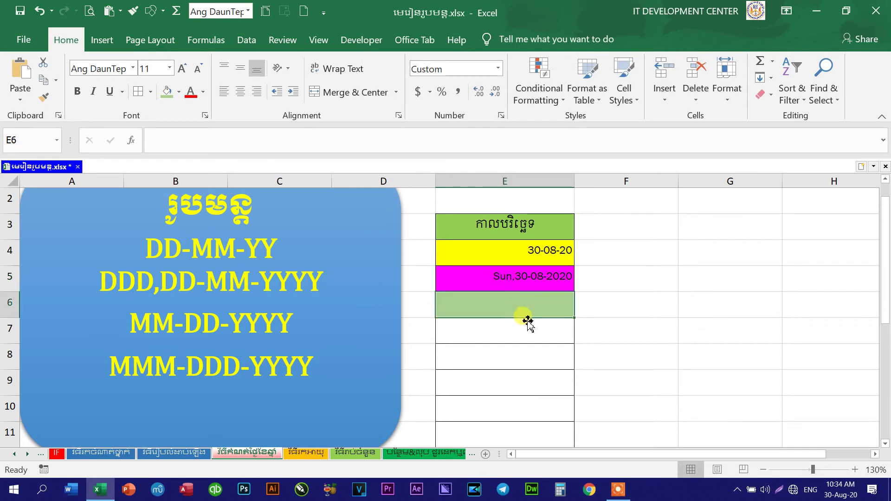
# - Enter 30-8-20 in E6 so it displays as 08-30-2020
pyautogui.write('30-8-20')
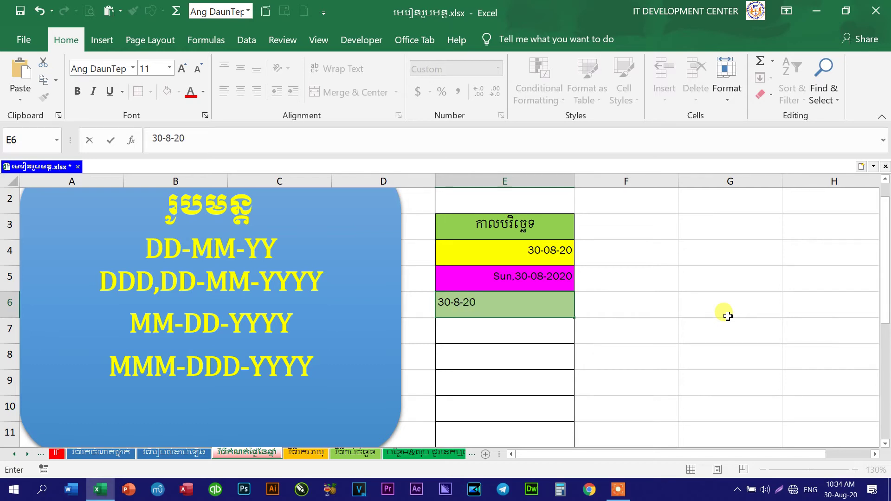
pyautogui.press('Return')
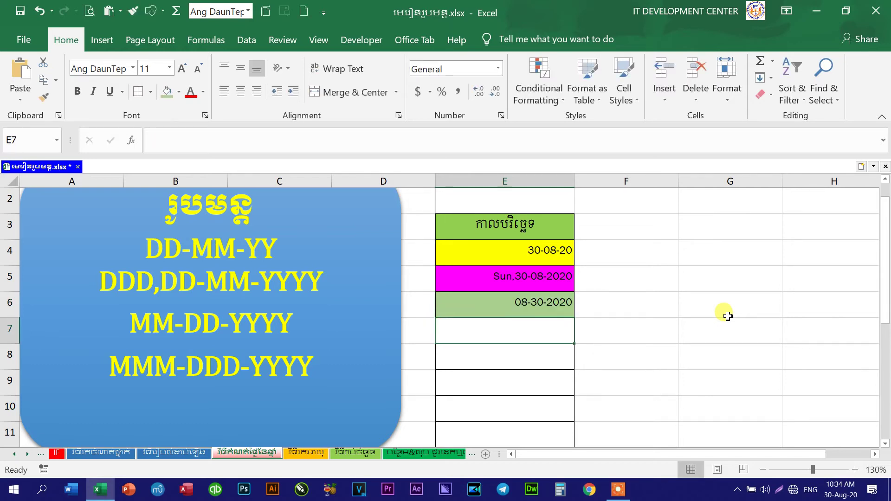
pyautogui.click(497, 302)
pyautogui.moveTo(483, 320); pyautogui.dragTo(503, 304)
pyautogui.click(506, 309)
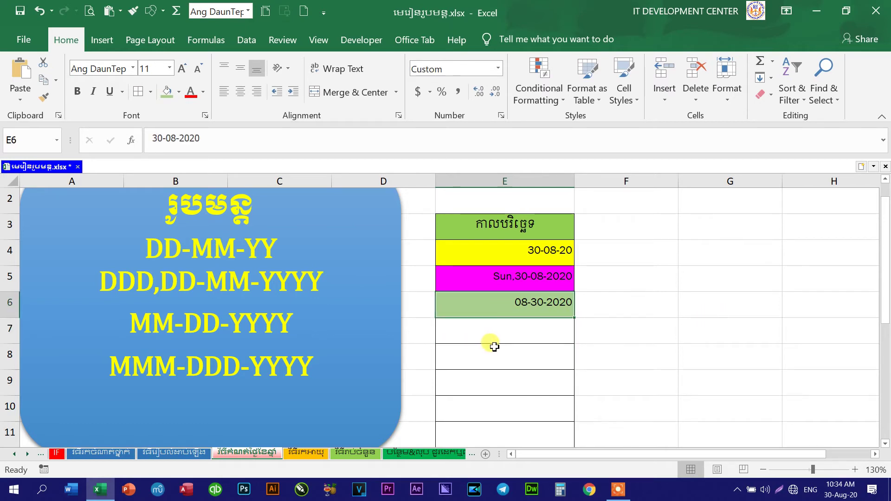
pyautogui.click(171, 326)
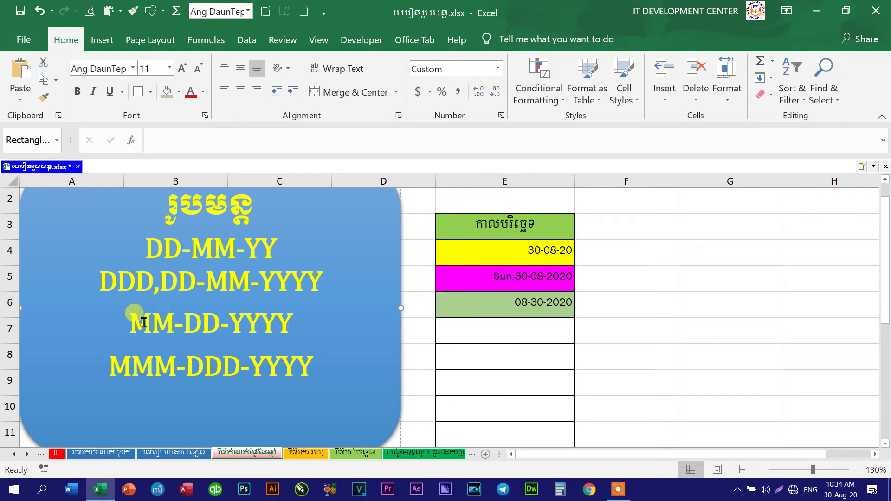
pyautogui.doubleClick(131, 320)
pyautogui.click(537, 308)
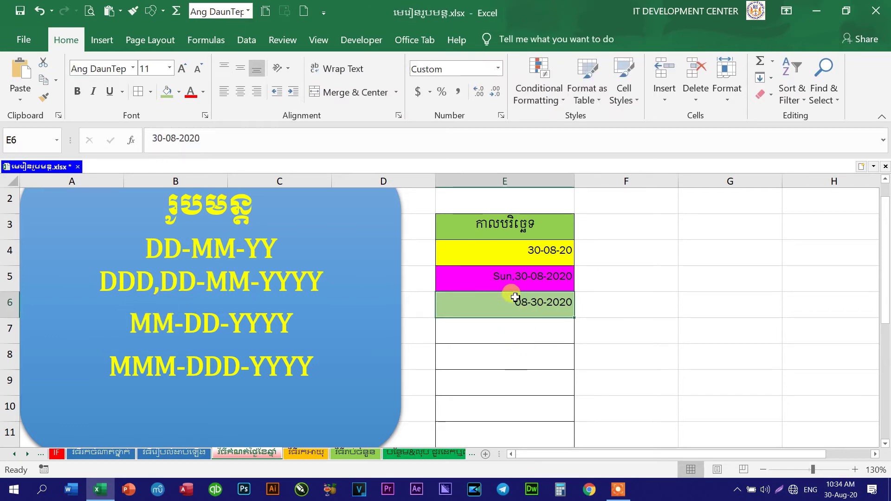
pyautogui.click(524, 330)
pyautogui.click(523, 304)
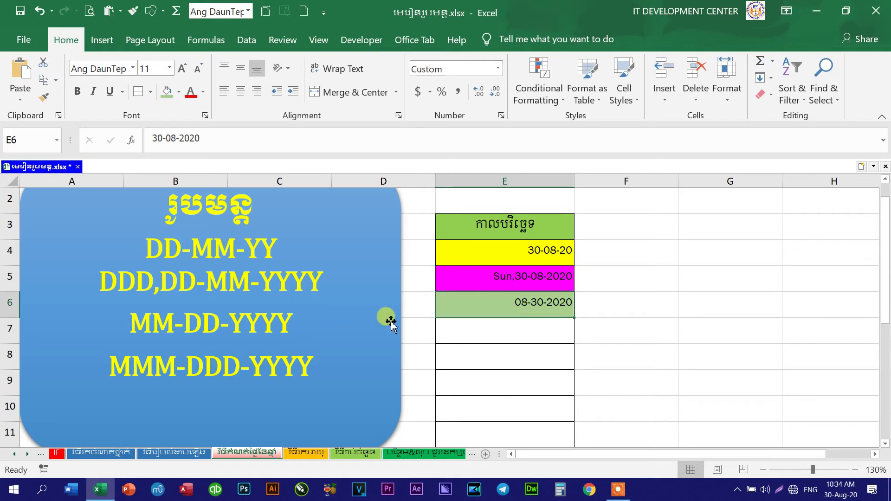
pyautogui.moveTo(174, 324); pyautogui.dragTo(132, 324)
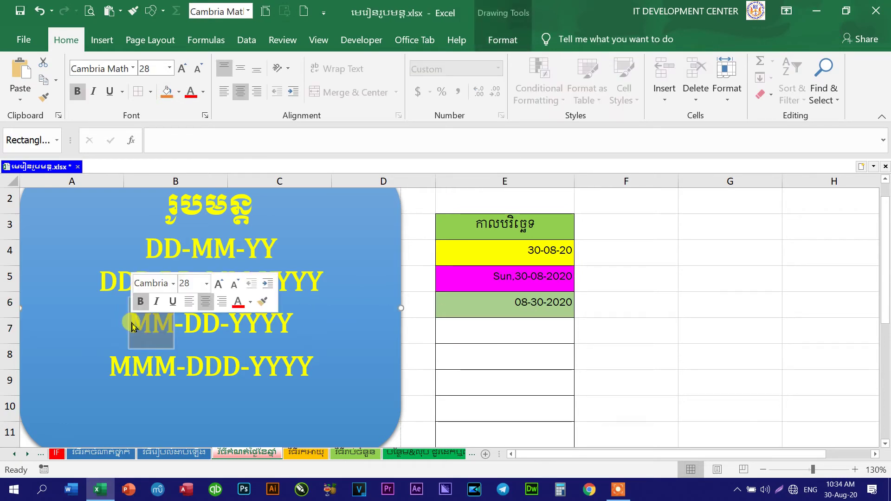
pyautogui.click(151, 324)
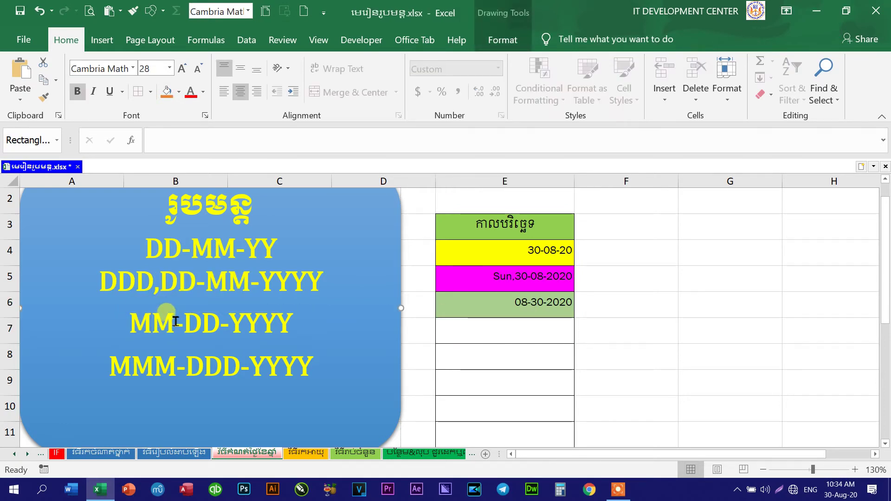
pyautogui.doubleClick(173, 322)
pyautogui.click(211, 320)
pyautogui.doubleClick(217, 323)
pyautogui.click(292, 323)
pyautogui.tripleClick(297, 323)
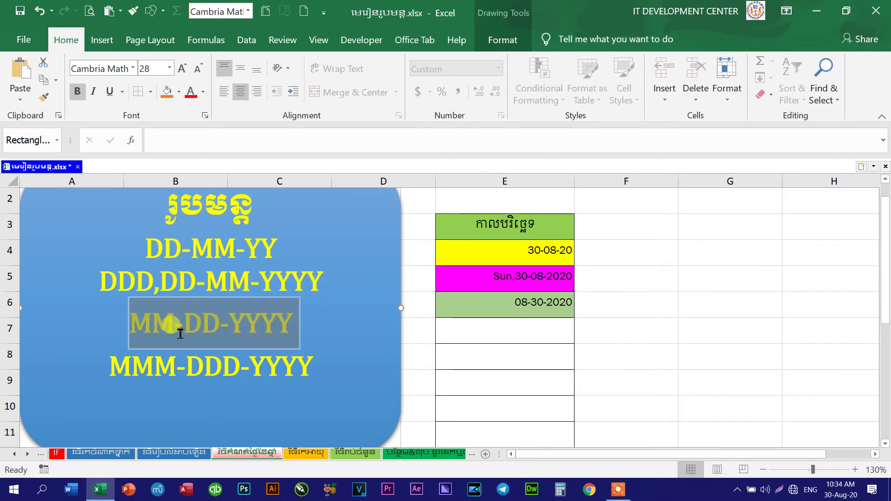
pyautogui.click(184, 323)
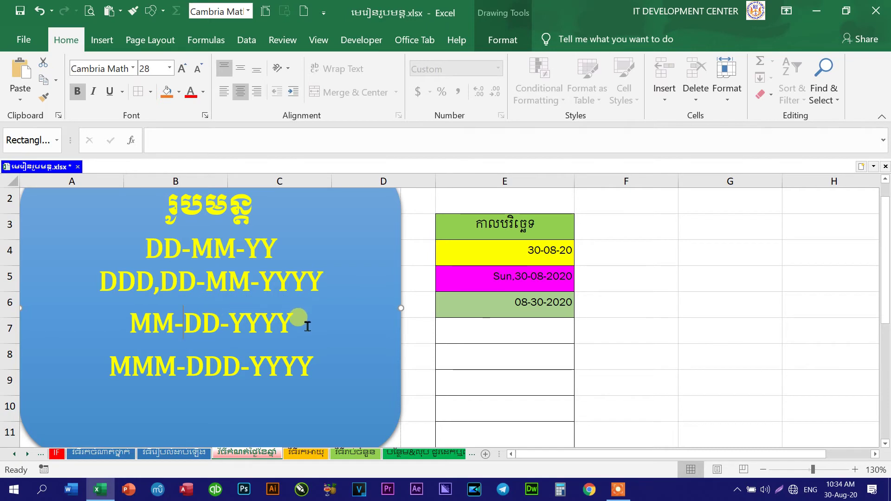
pyautogui.doubleClick(141, 318)
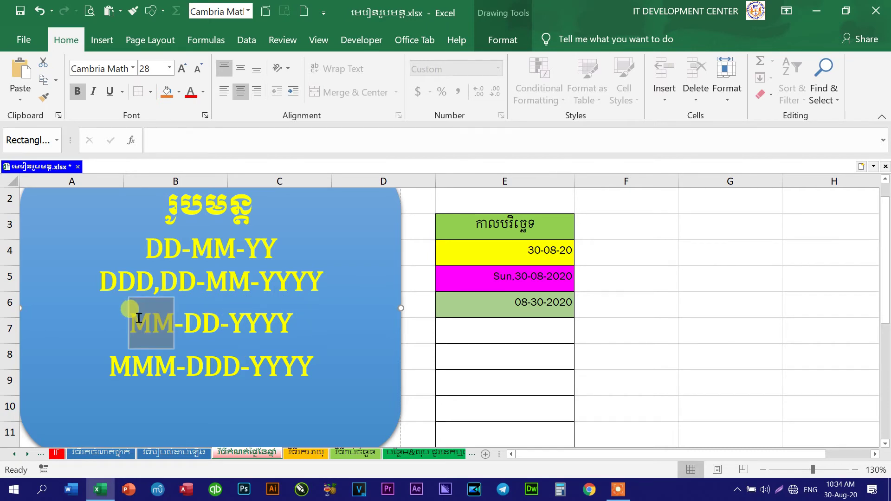
pyautogui.click(522, 304)
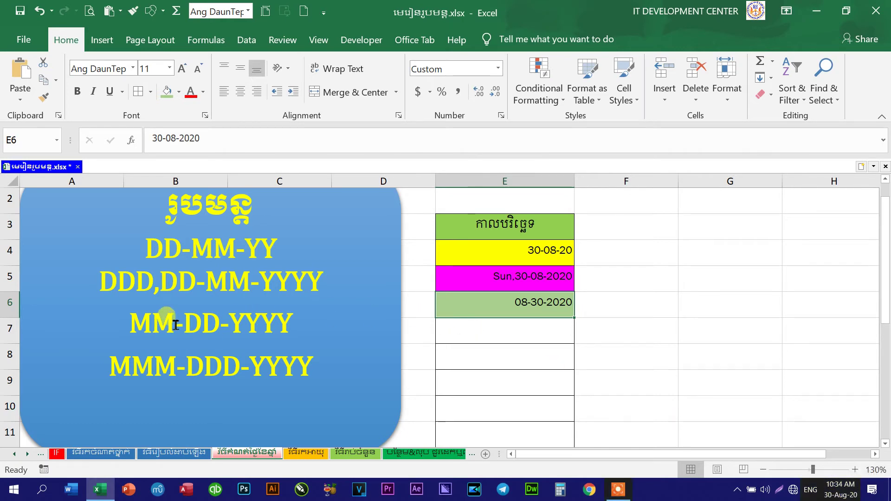
pyautogui.moveTo(174, 321); pyautogui.dragTo(121, 322)
pyautogui.moveTo(221, 324); pyautogui.dragTo(189, 328)
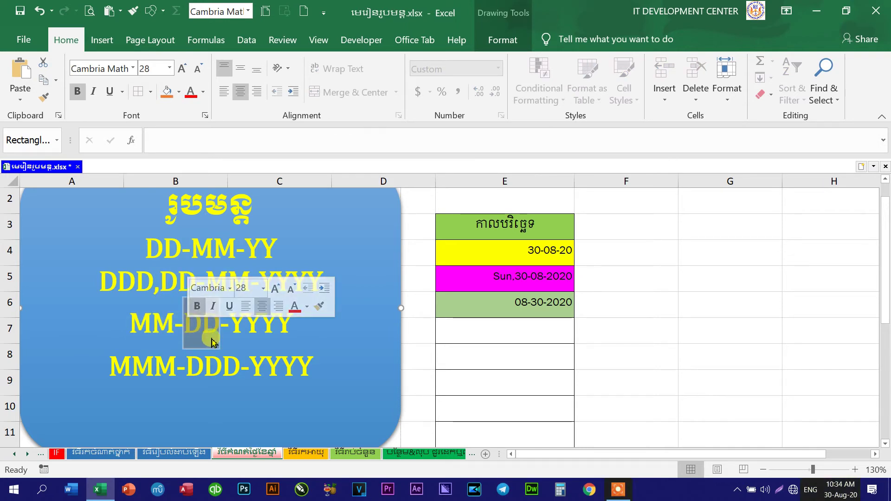
pyautogui.doubleClick(192, 328)
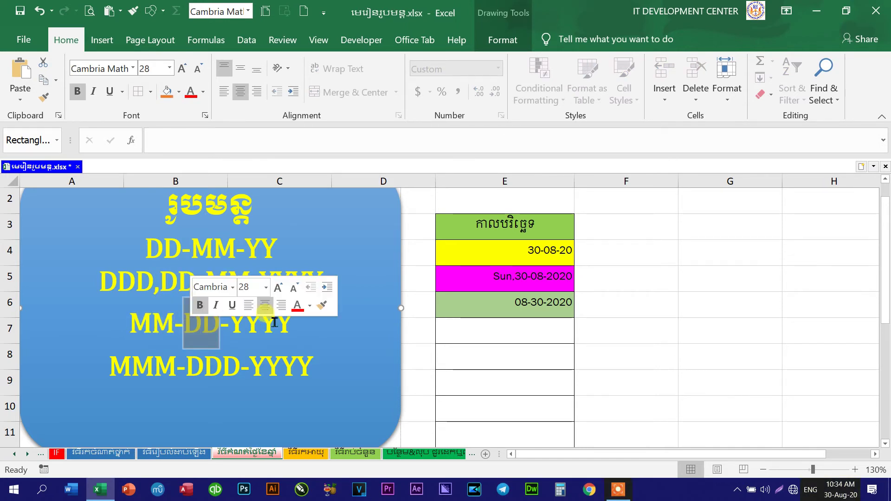
pyautogui.click(219, 327)
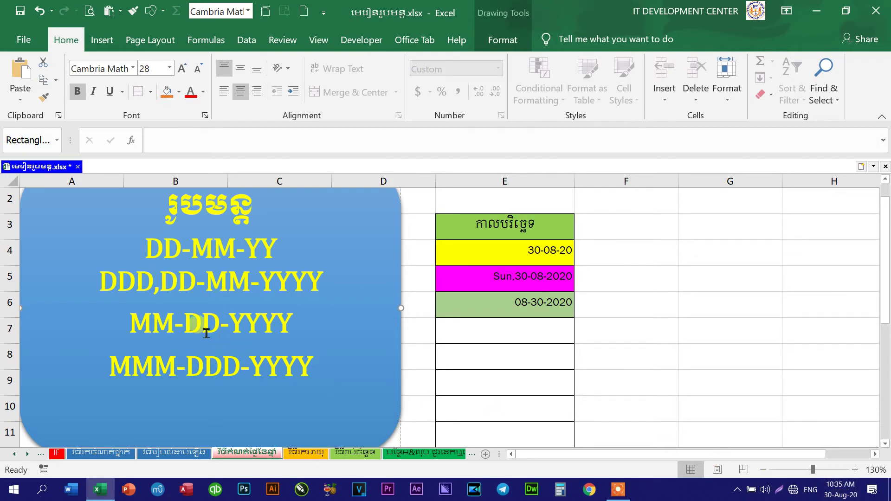
pyautogui.click(303, 321)
pyautogui.moveTo(311, 325); pyautogui.dragTo(128, 321)
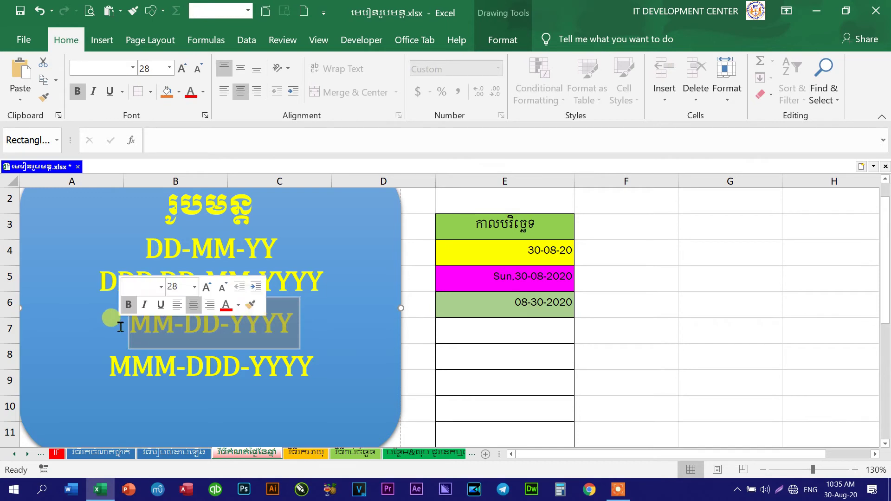
pyautogui.click(313, 323)
pyautogui.moveTo(313, 324); pyautogui.dragTo(129, 319)
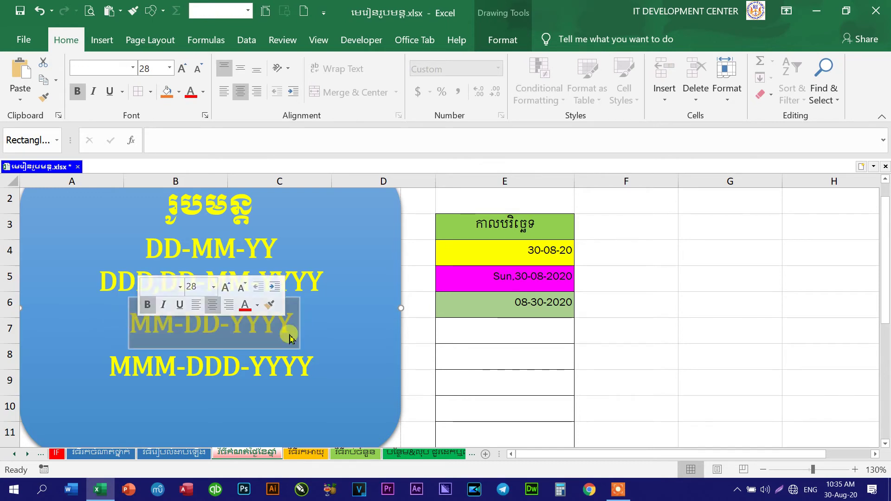
pyautogui.click(308, 319)
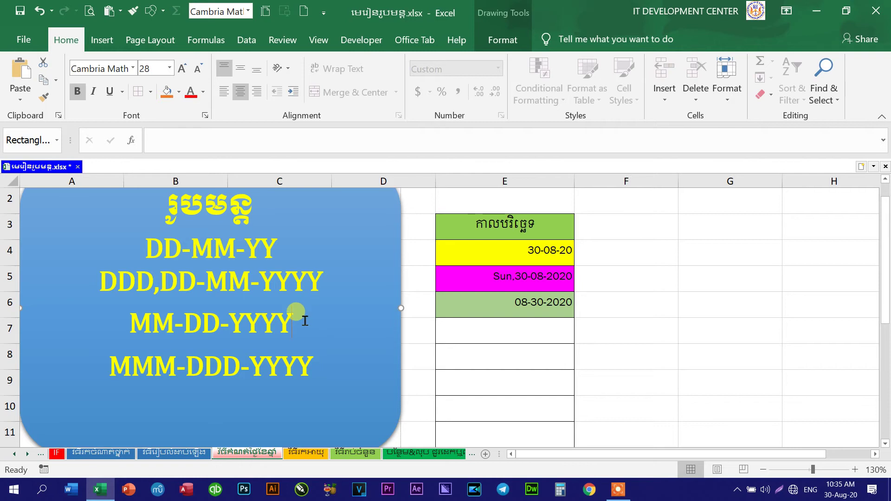
pyautogui.click(503, 327)
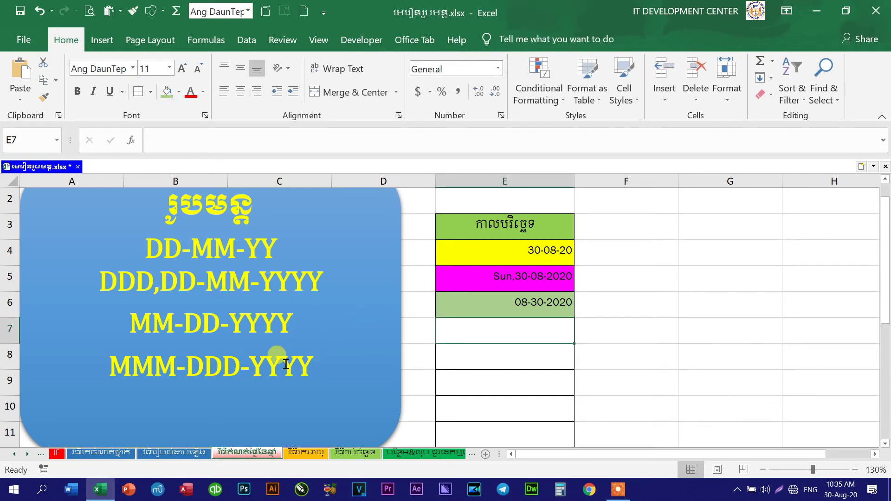
pyautogui.click(178, 363)
pyautogui.moveTo(244, 367); pyautogui.dragTo(185, 367)
pyautogui.click(175, 367)
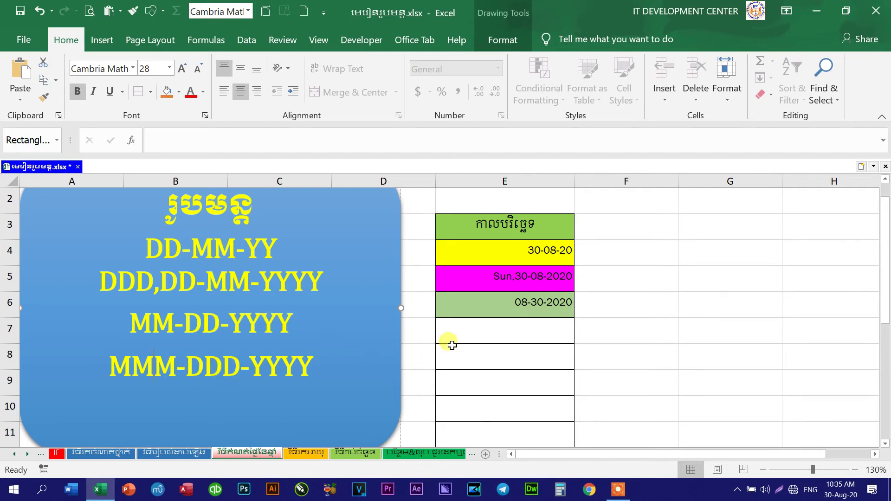
# - Delete one D so the text box's last line reads MMM-DD-YYYY instead of MMM-DDD-YYYY
pyautogui.click(483, 323)
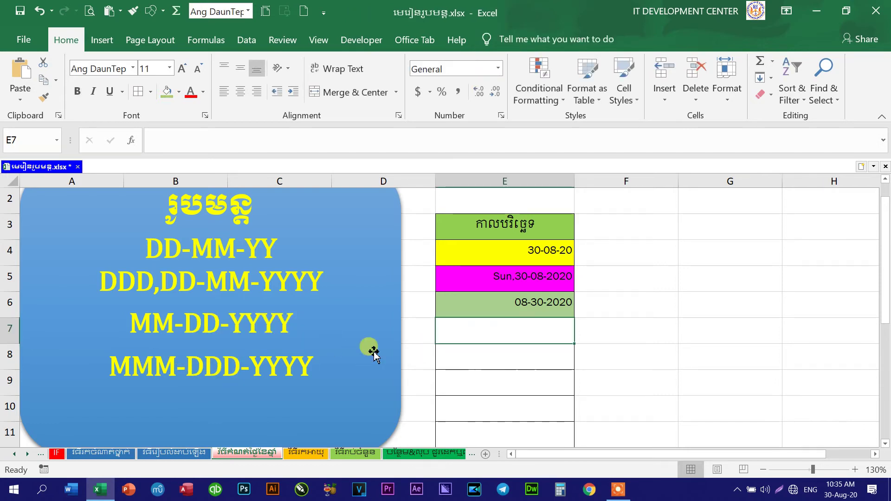
pyautogui.click(240, 365)
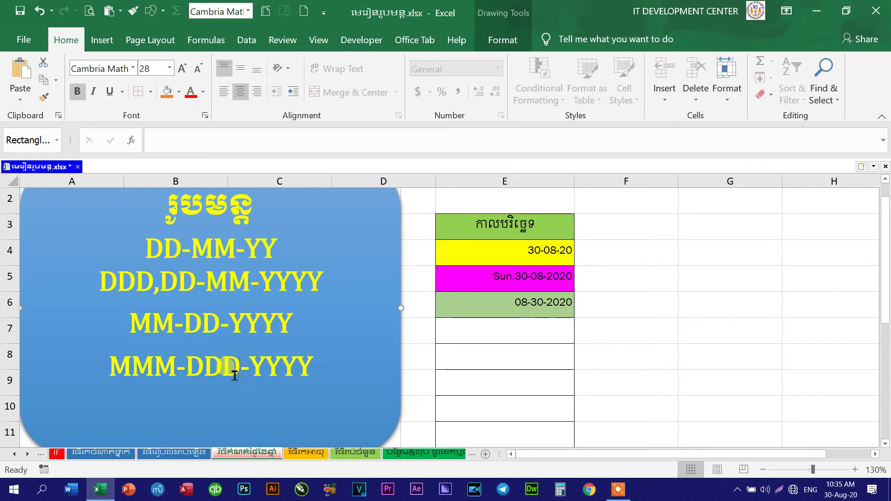
pyautogui.moveTo(237, 364); pyautogui.dragTo(216, 365)
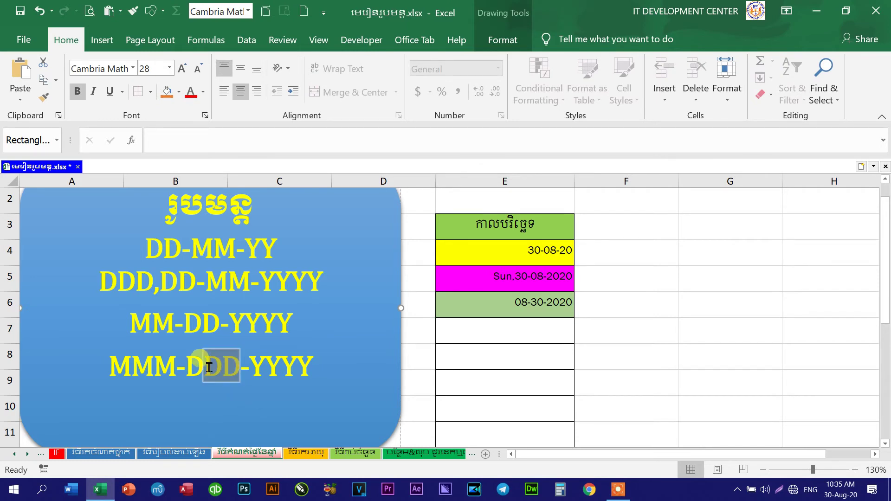
pyautogui.click(243, 367)
pyautogui.press('BackSpace')
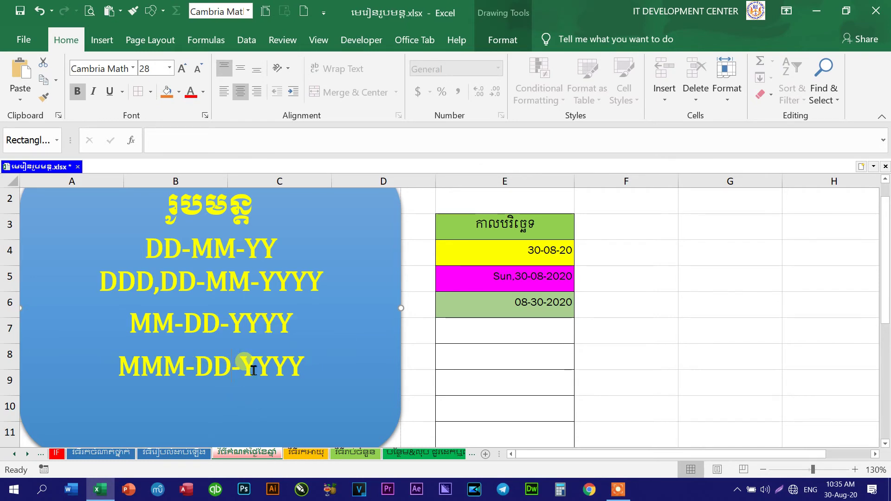
pyautogui.moveTo(184, 366); pyautogui.dragTo(117, 363)
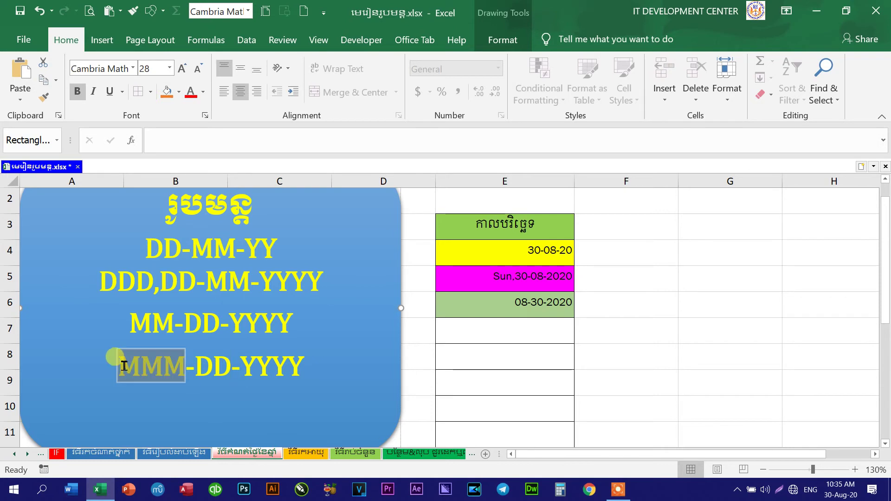
pyautogui.click(213, 365)
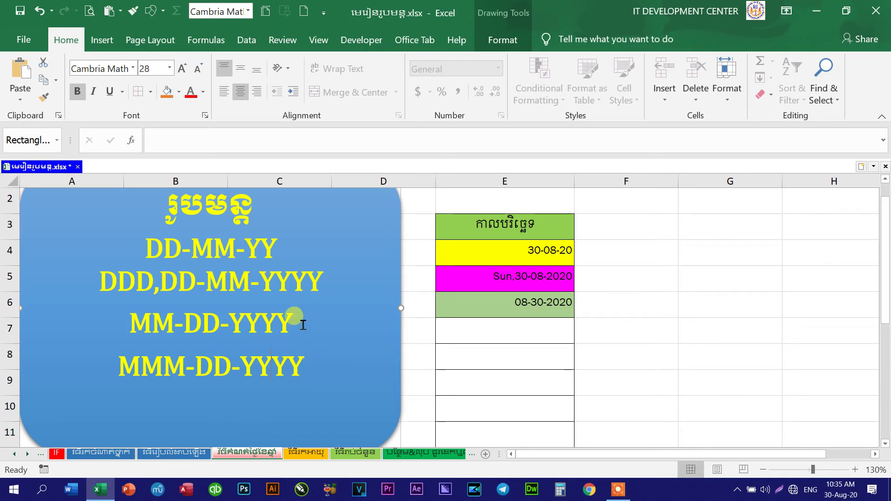
pyautogui.click(511, 341)
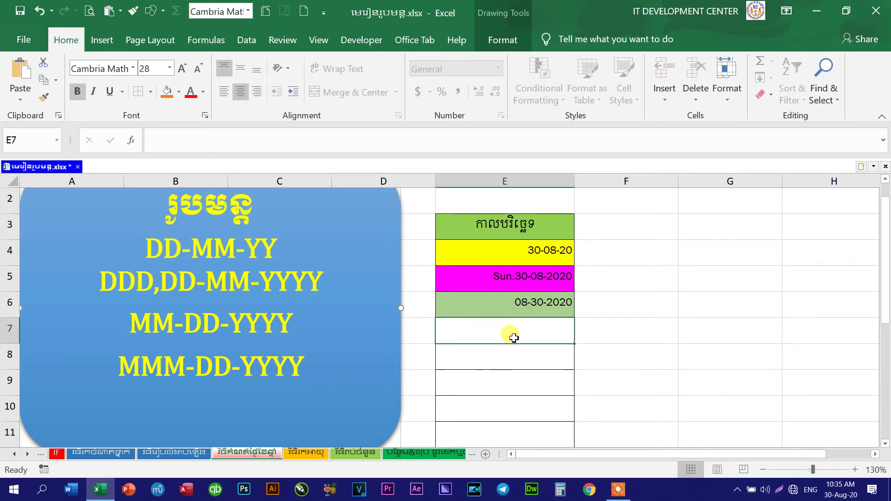
# - Fill E7 light blue and give it the Custom number format MMM-DD-YYYY
pyautogui.click(179, 92)
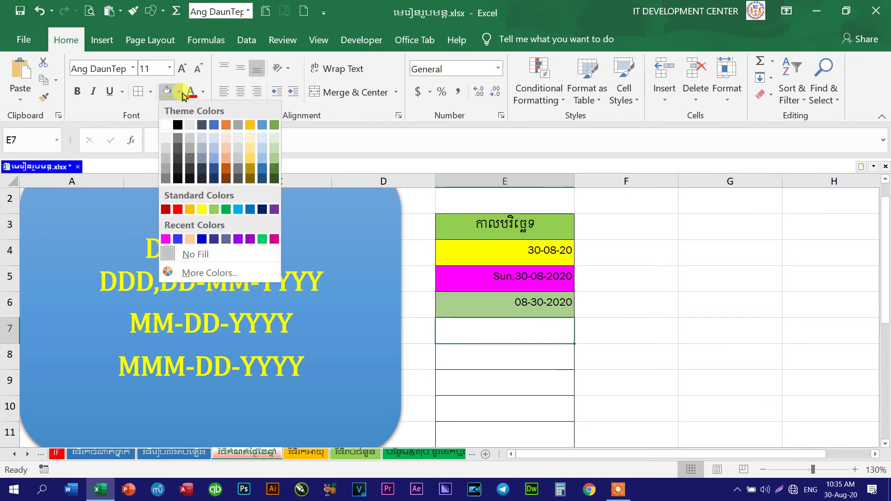
pyautogui.click(237, 208)
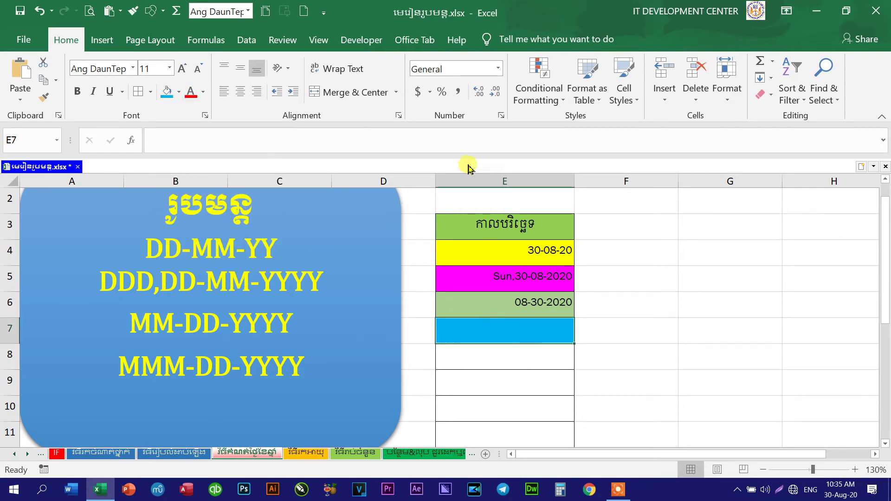
pyautogui.click(500, 117)
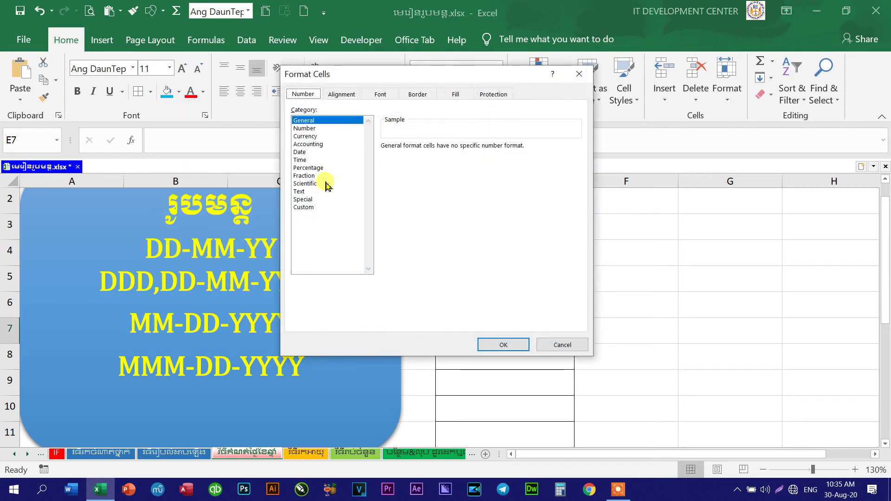
pyautogui.click(304, 206)
pyautogui.moveTo(402, 73); pyautogui.dragTo(462, 73)
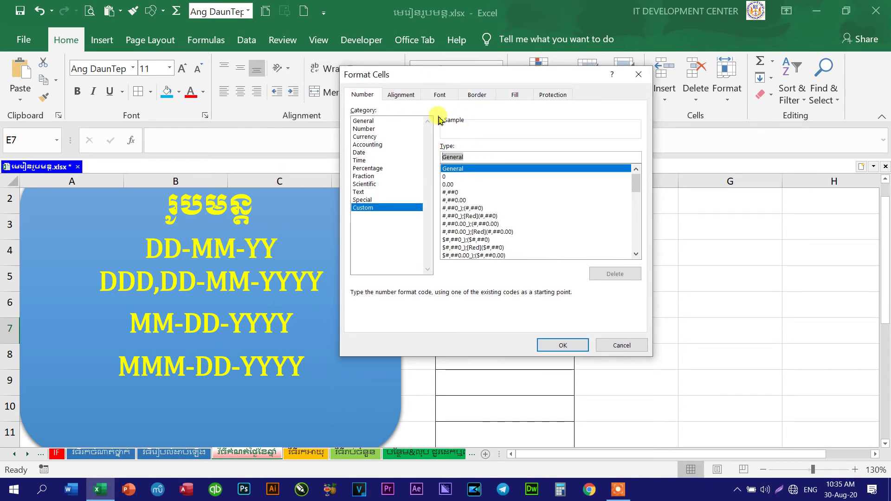
pyautogui.write('MMM-DD-YYYY')
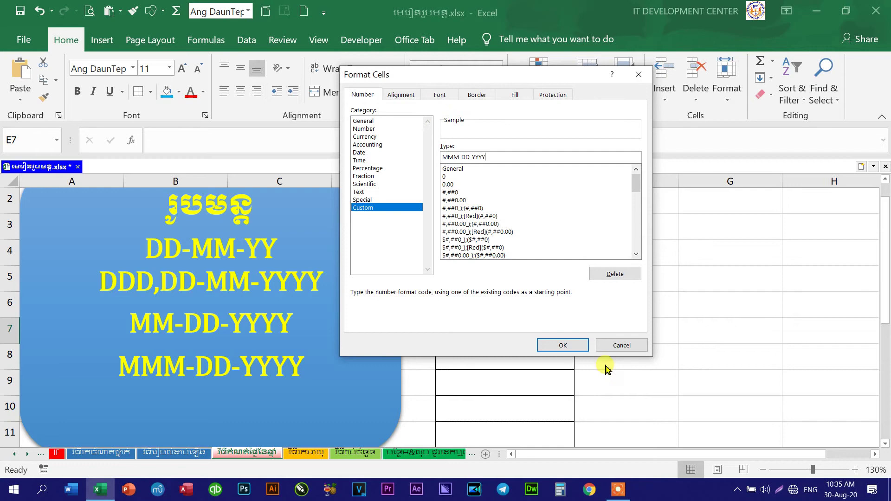
pyautogui.click(550, 345)
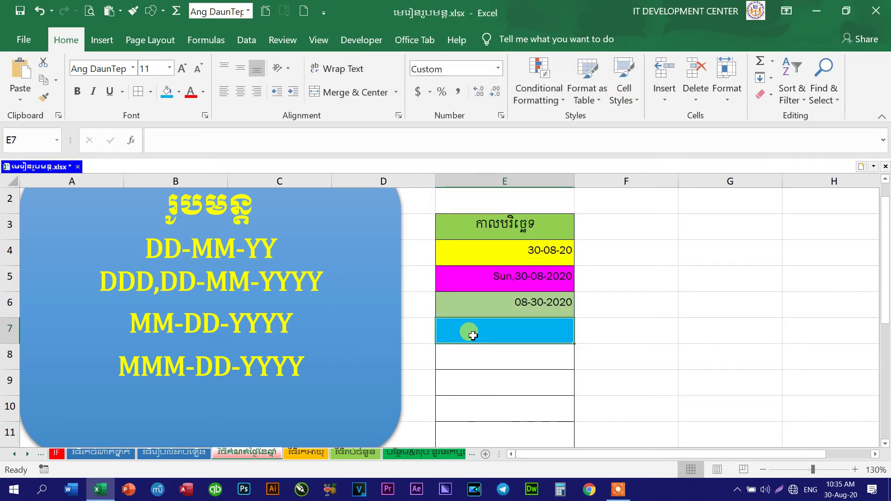
# - Enter 30-8-20 in E7 so it displays as Aug-30-2020
pyautogui.write('30-')
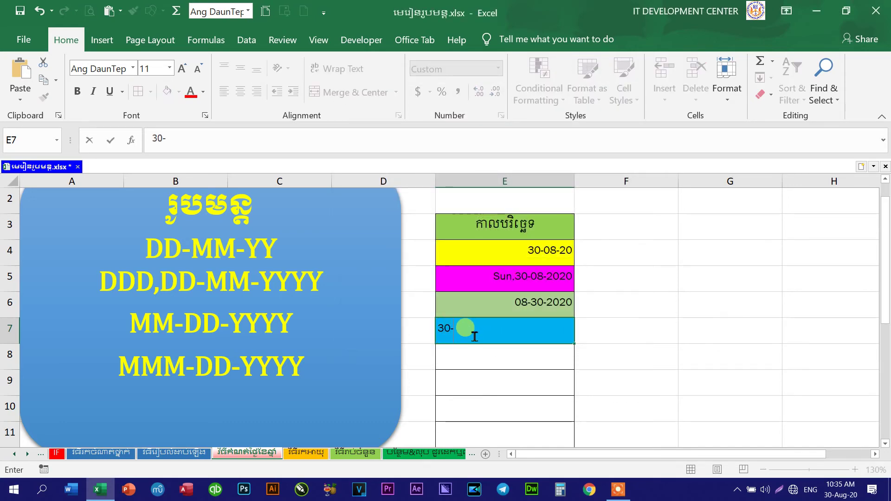
pyautogui.write('8-20')
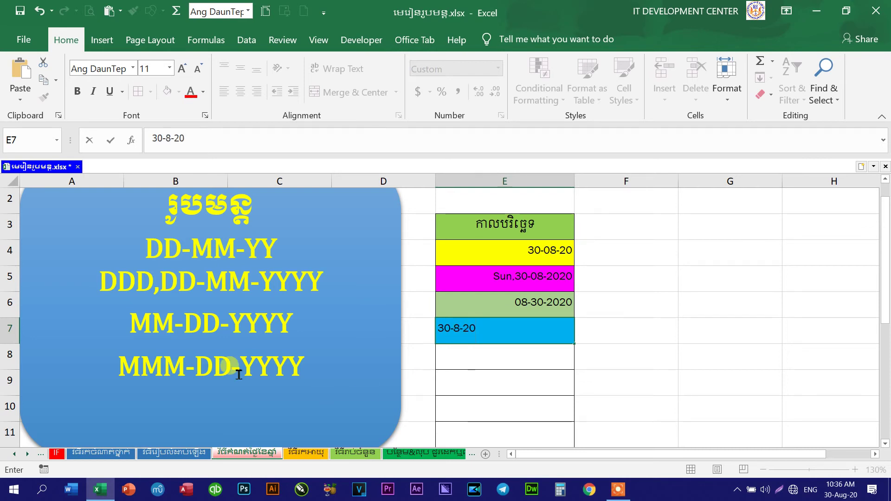
pyautogui.click(307, 365)
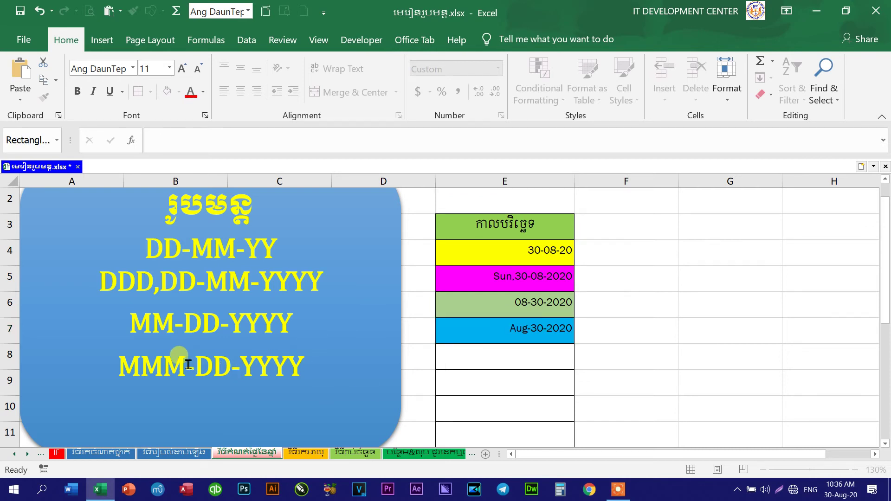
pyautogui.tripleClick(176, 366)
pyautogui.click(546, 343)
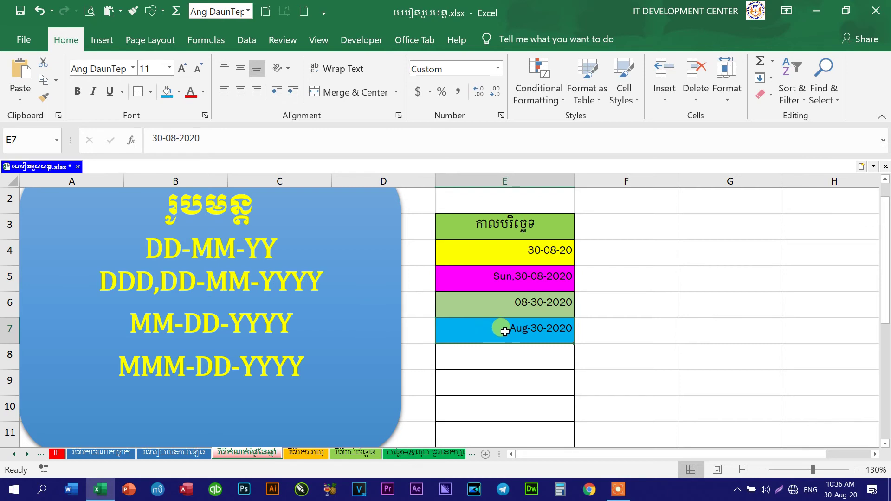
pyautogui.click(522, 351)
pyautogui.click(532, 335)
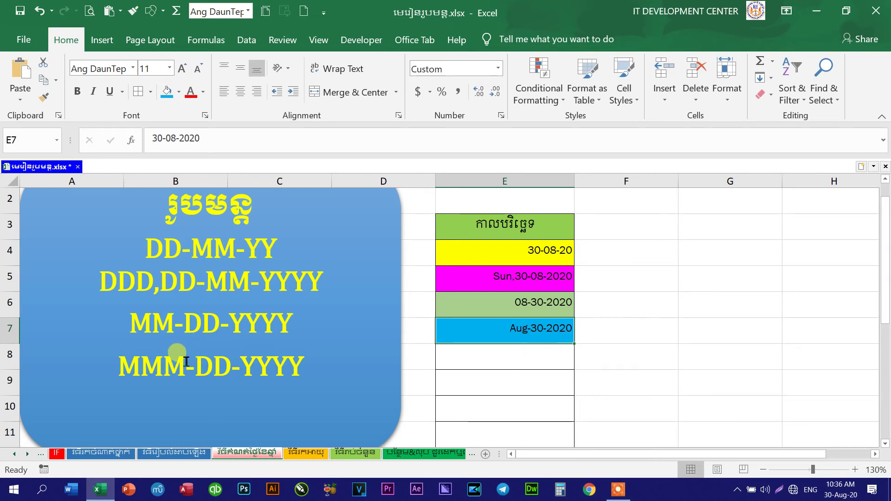
# - Check that E7 stores 30-08-2020 and compare it with the box's MMM-DD-YYYY line
pyautogui.moveTo(186, 362); pyautogui.dragTo(116, 363)
pyautogui.click(544, 330)
pyautogui.doubleClick(544, 329)
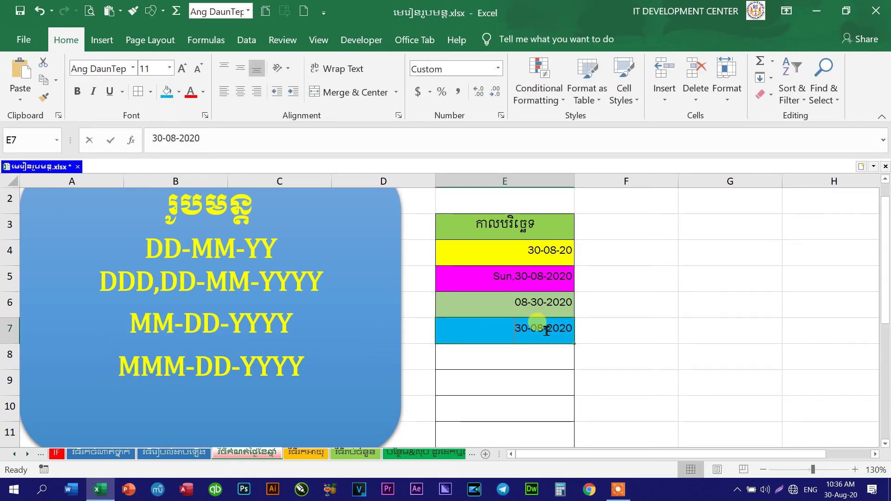
pyautogui.click(238, 365)
pyautogui.moveTo(231, 366); pyautogui.dragTo(193, 368)
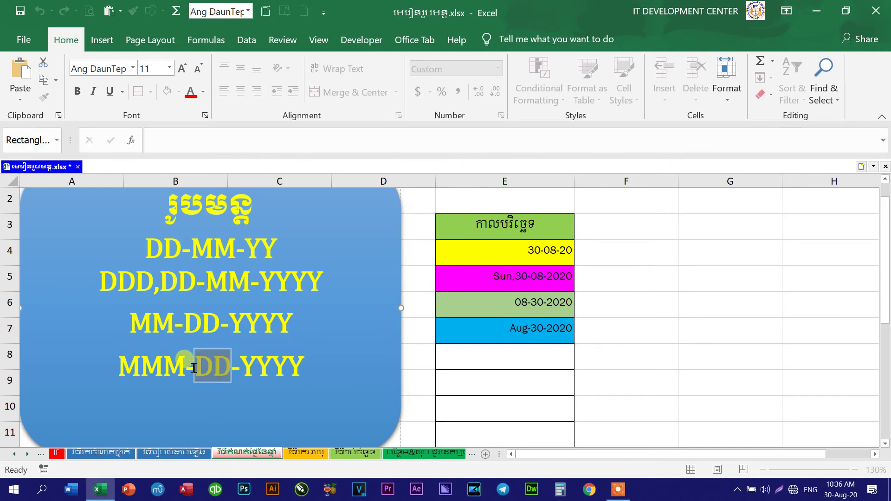
pyautogui.click(232, 368)
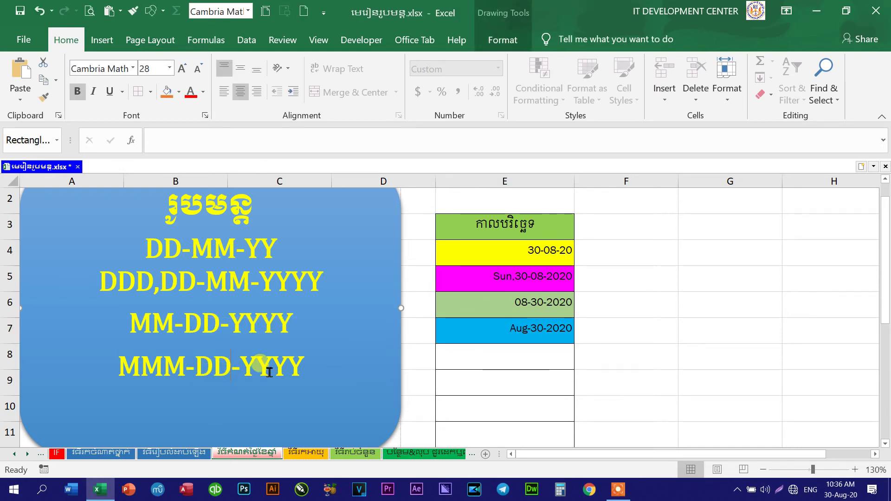
pyautogui.click(481, 364)
pyautogui.click(502, 334)
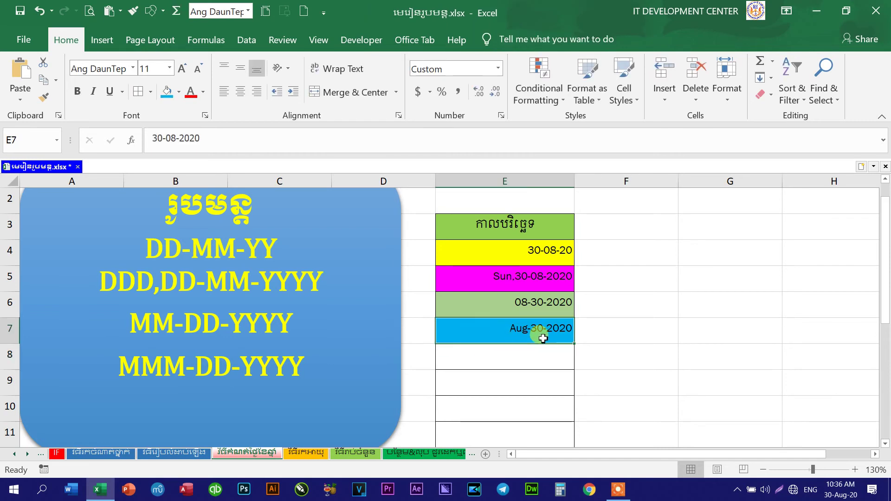
pyautogui.click(521, 362)
pyautogui.click(523, 329)
pyautogui.click(485, 359)
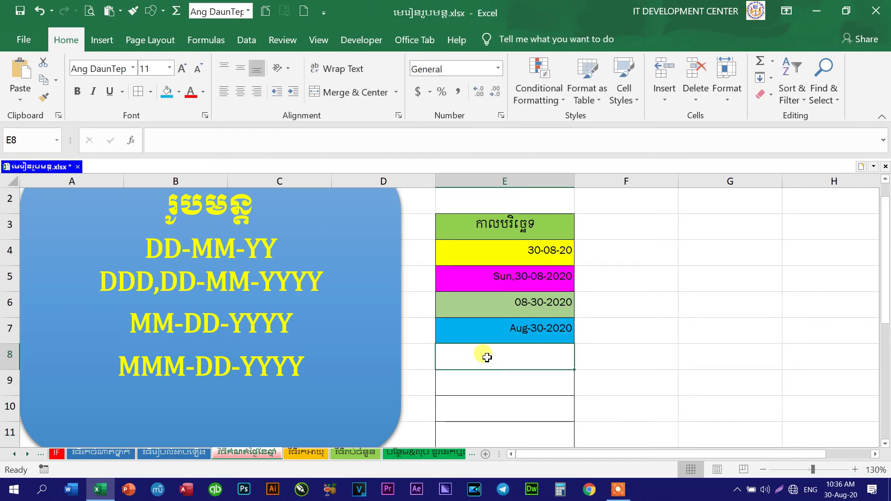
pyautogui.click(490, 331)
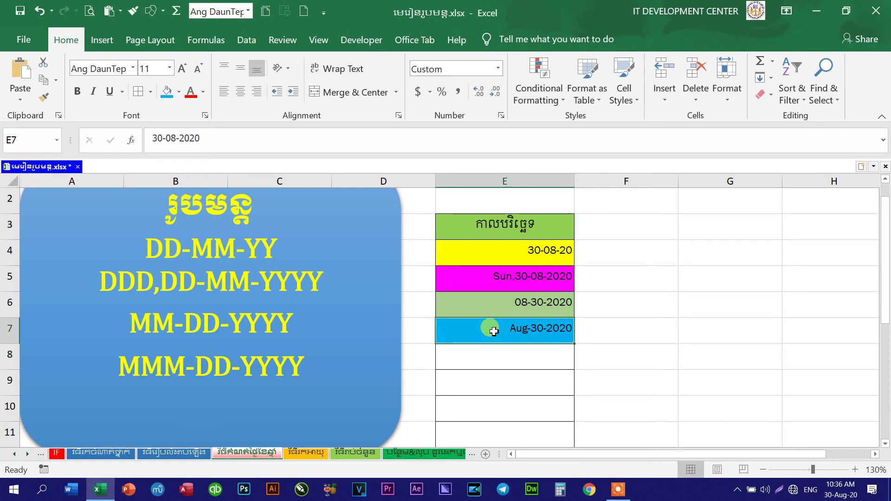
# - Add a new DD-MMMM-YYYY line in the format-list box right after MM-DD-YYYY
pyautogui.click(302, 323)
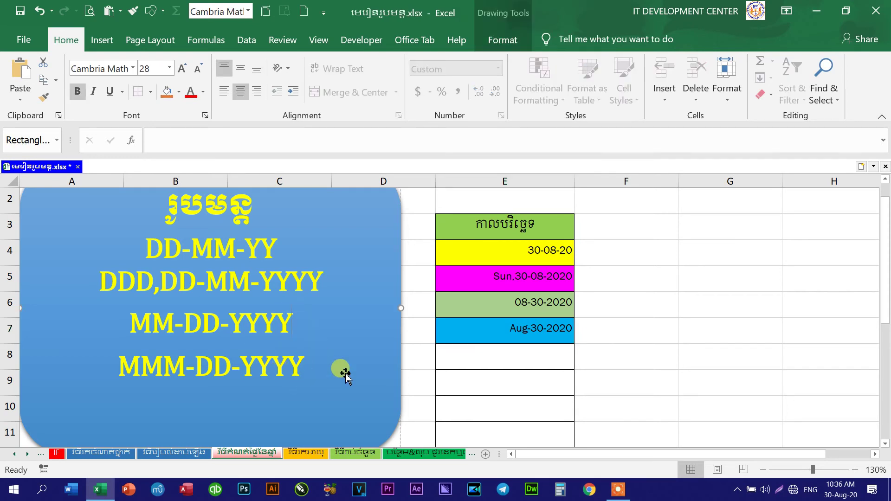
pyautogui.press('Return')
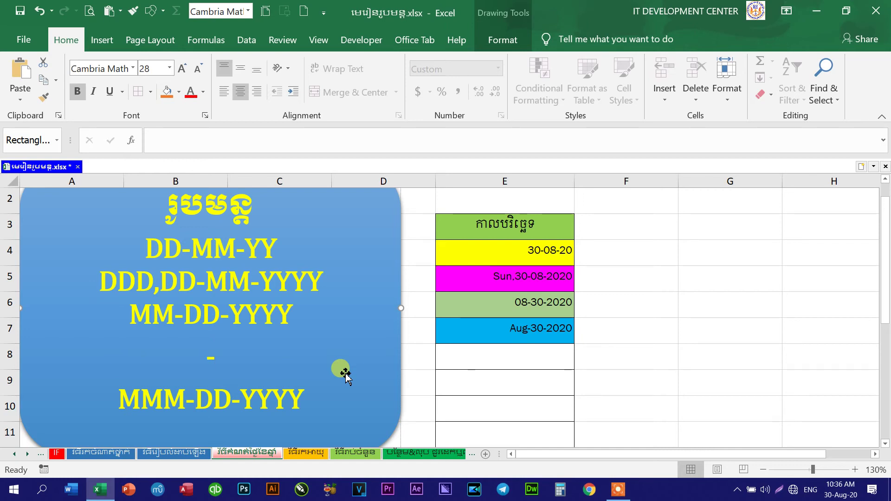
pyautogui.write('DD')
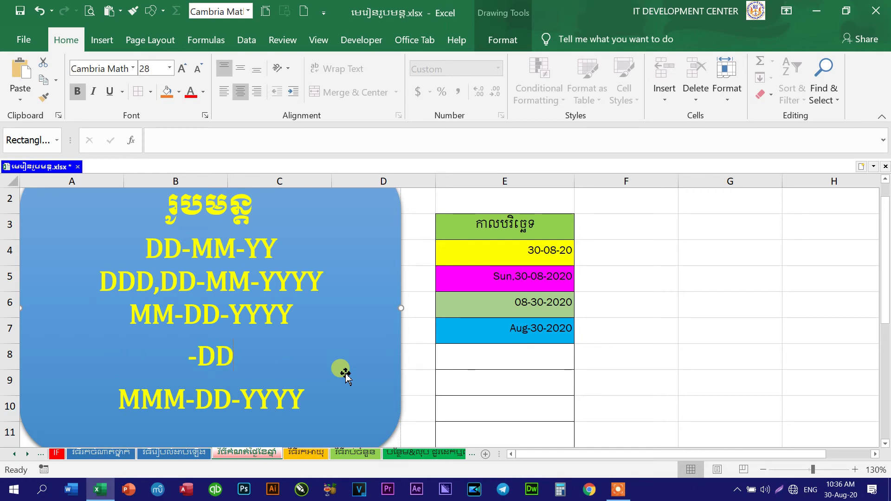
pyautogui.press('BackSpace')
pyautogui.press('BackSpace')
pyautogui.press('BackSpace')
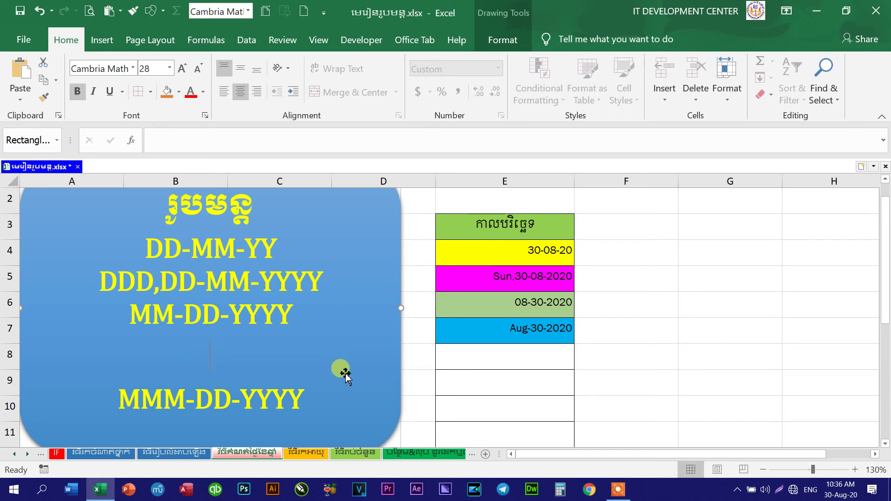
pyautogui.write('DDDDD')
pyautogui.press('BackSpace')
pyautogui.press('BackSpace')
pyautogui.press('BackSpace')
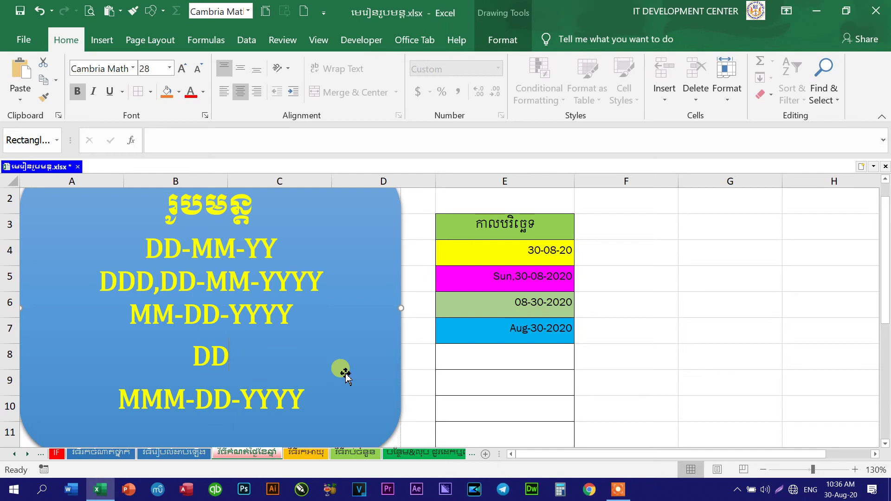
pyautogui.write('-MMM')
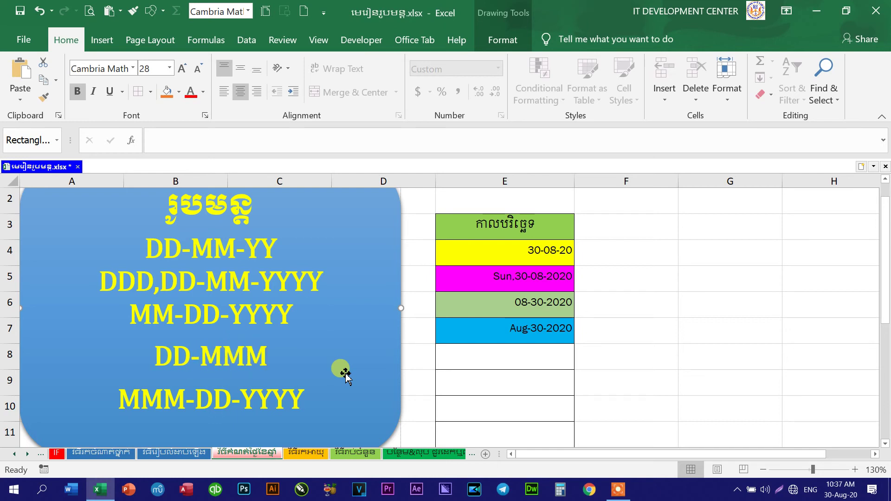
pyautogui.write('M')
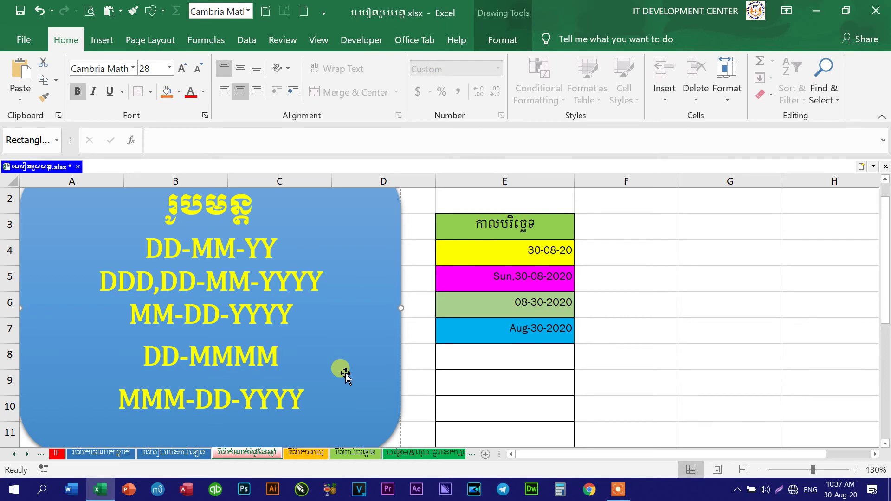
pyautogui.write('-')
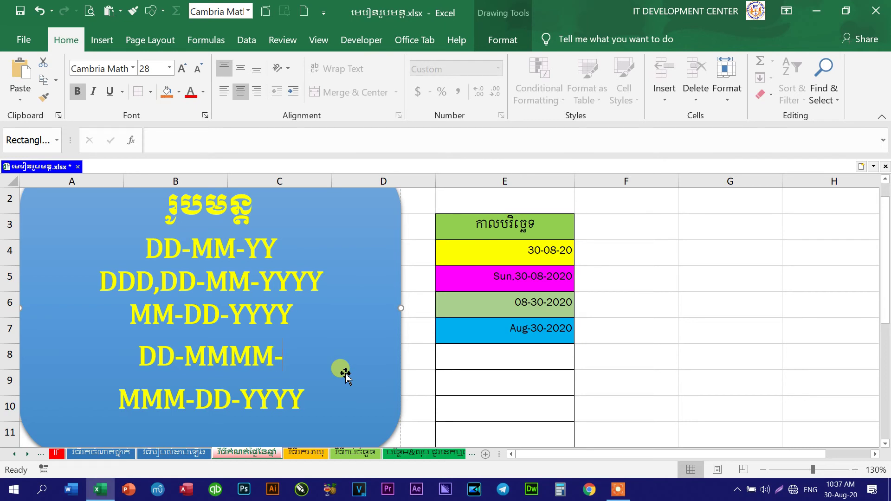
pyautogui.write('YYYY')
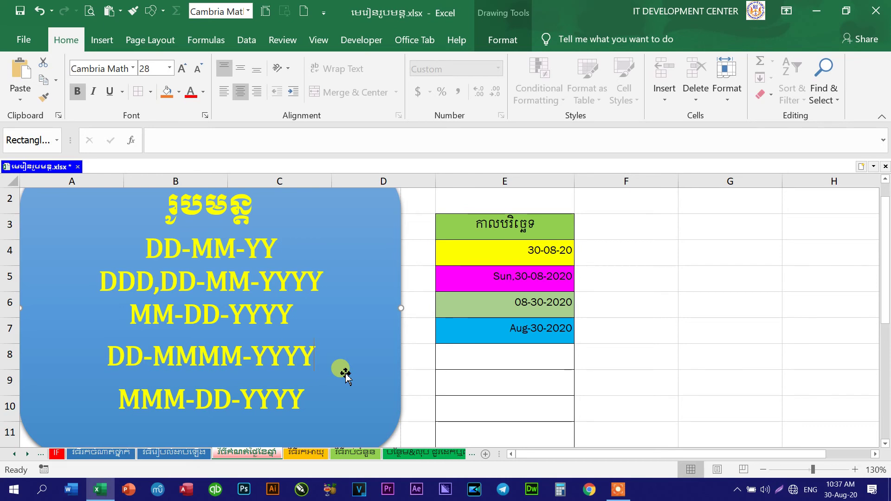
pyautogui.click(473, 356)
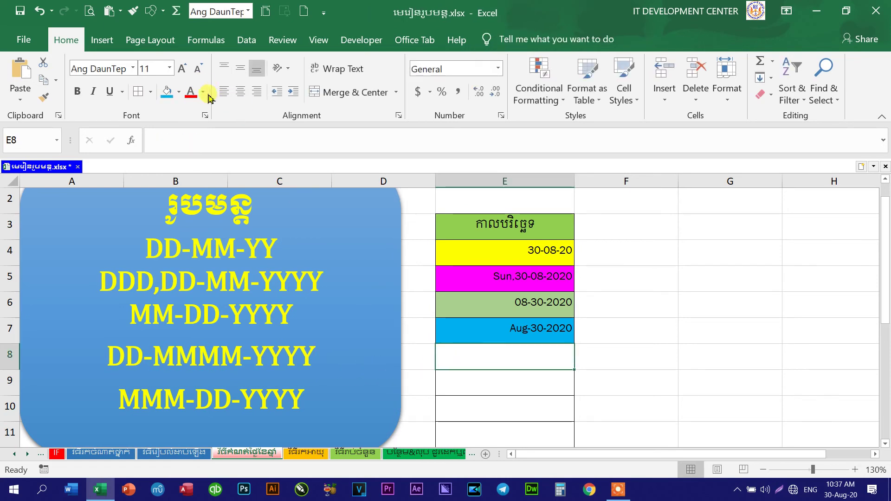
# - Give cell E8 a bright blue fill and light-coloured text
pyautogui.click(178, 92)
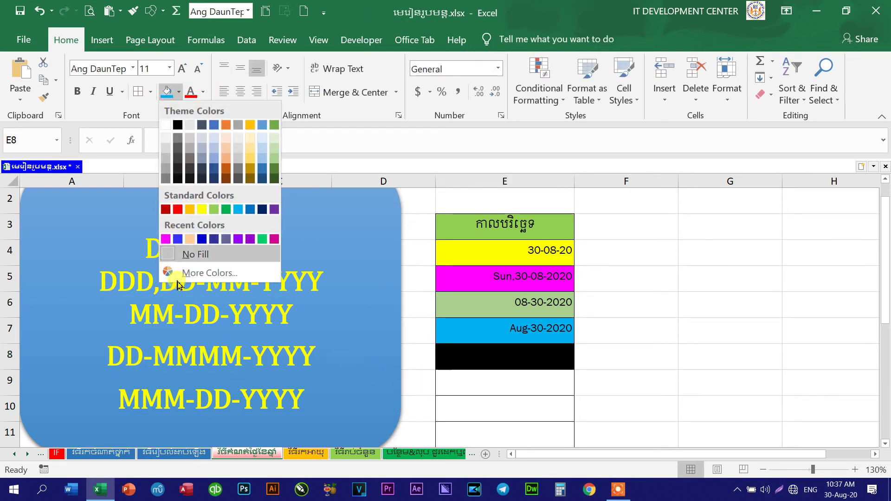
pyautogui.click(178, 239)
pyautogui.click(203, 93)
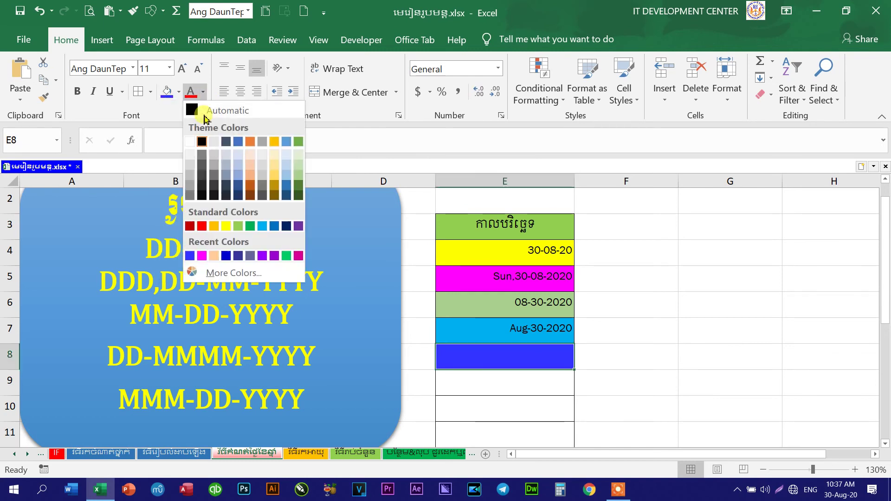
pyautogui.click(190, 151)
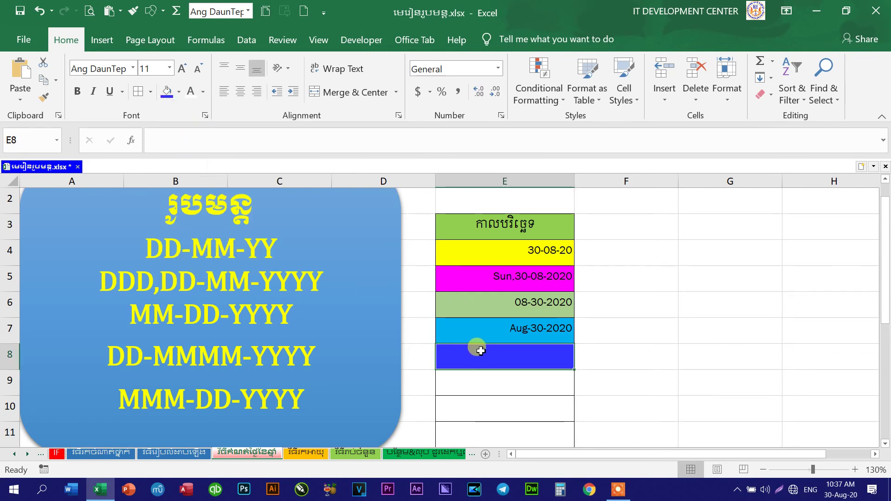
pyautogui.click(501, 115)
pyautogui.click(371, 207)
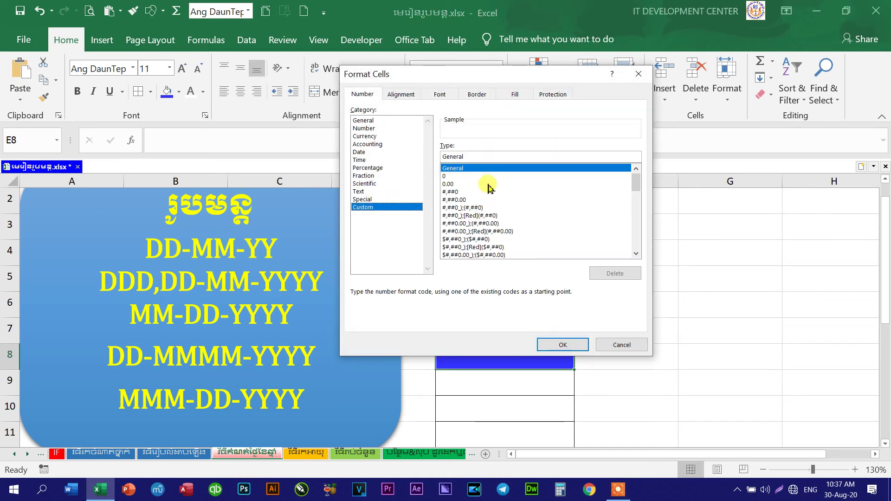
# - Replace General with DD-MMMM-YYYY as E8's custom number format
pyautogui.doubleClick(506, 156)
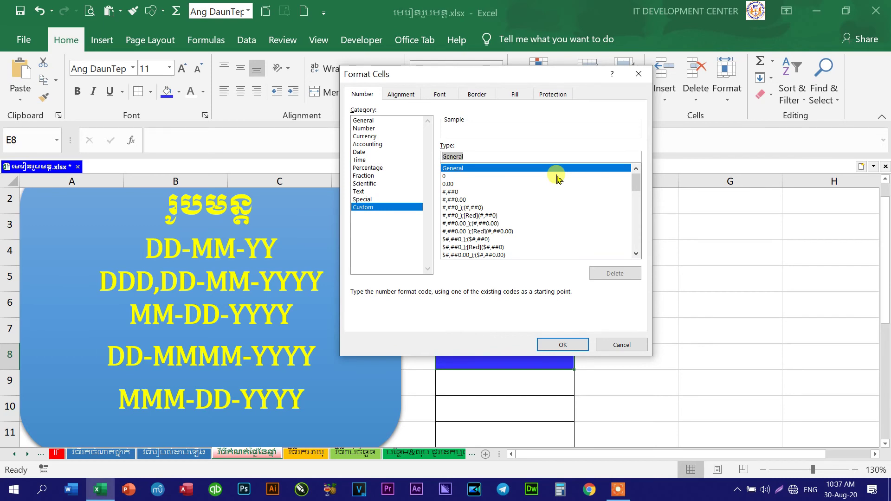
pyautogui.write('DD-MMMM-YYYY')
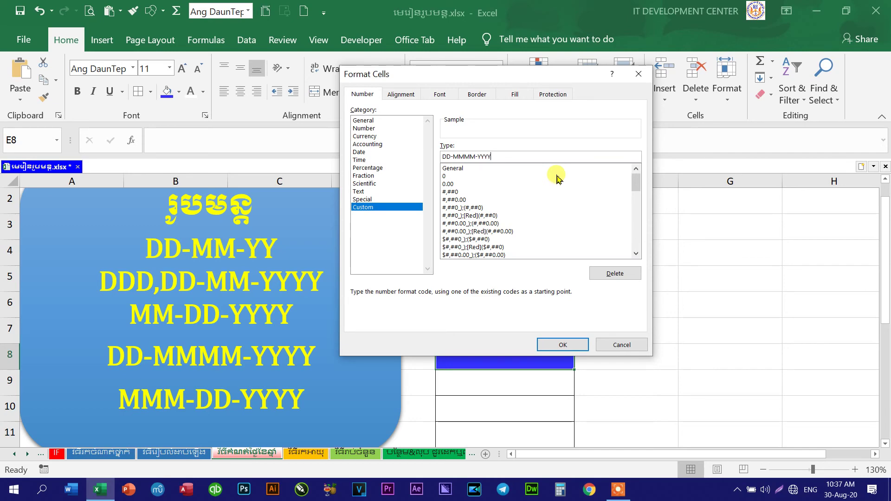
pyautogui.click(562, 344)
pyautogui.click(496, 333)
pyautogui.click(500, 349)
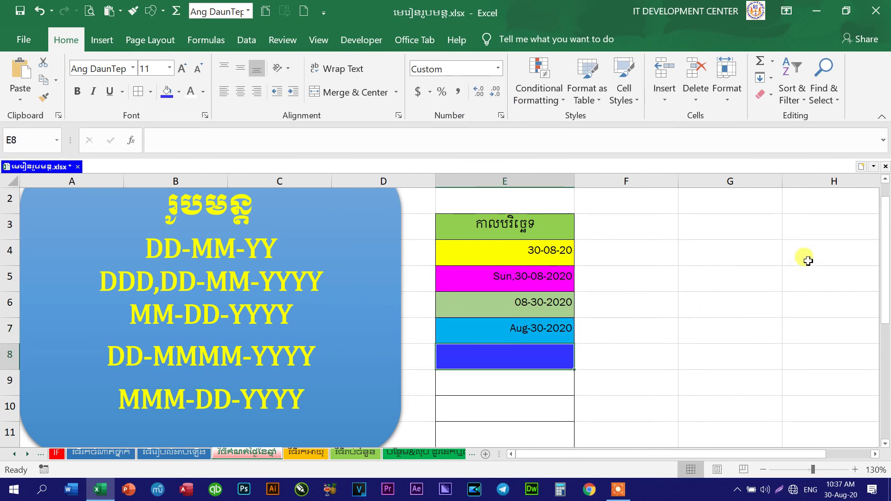
# - Enter the date 30 August 2020 in E8 so it shows 30-August-2020
pyautogui.write('30-82')
pyautogui.write('-20')
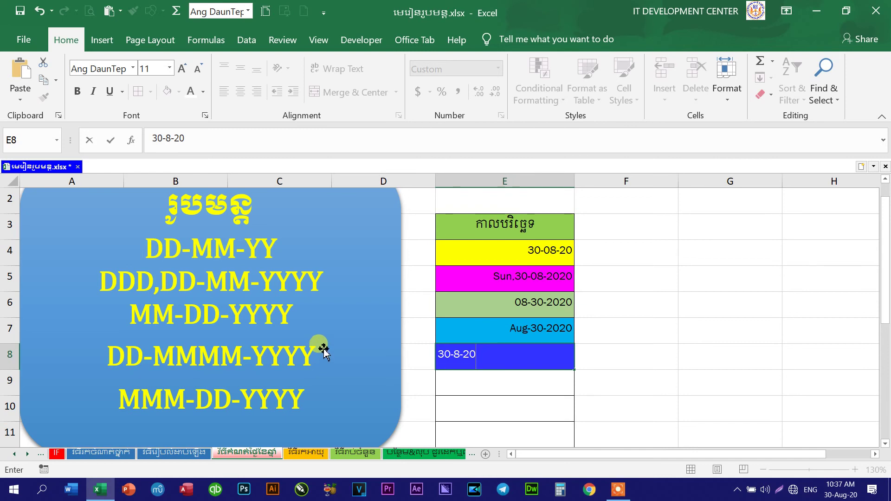
pyautogui.press('Return')
pyautogui.click(485, 367)
pyautogui.click(483, 371)
pyautogui.click(497, 357)
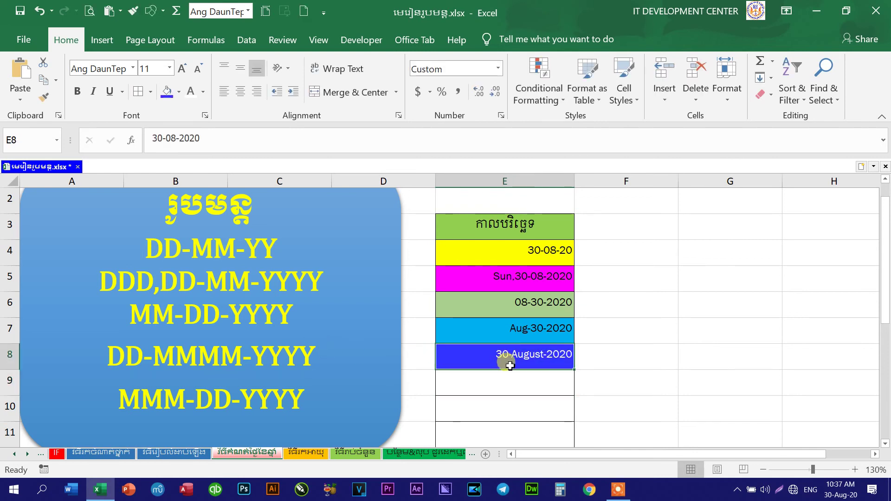
# - Confirm E8 stores 30-08-2020 and compare it with the DD-MMMM-YYYY line
pyautogui.moveTo(143, 355); pyautogui.dragTo(102, 353)
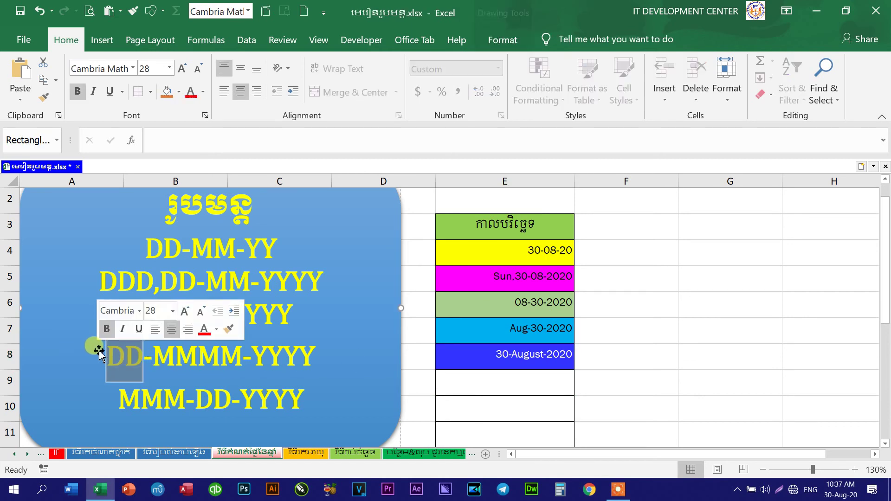
pyautogui.moveTo(242, 355); pyautogui.dragTo(153, 355)
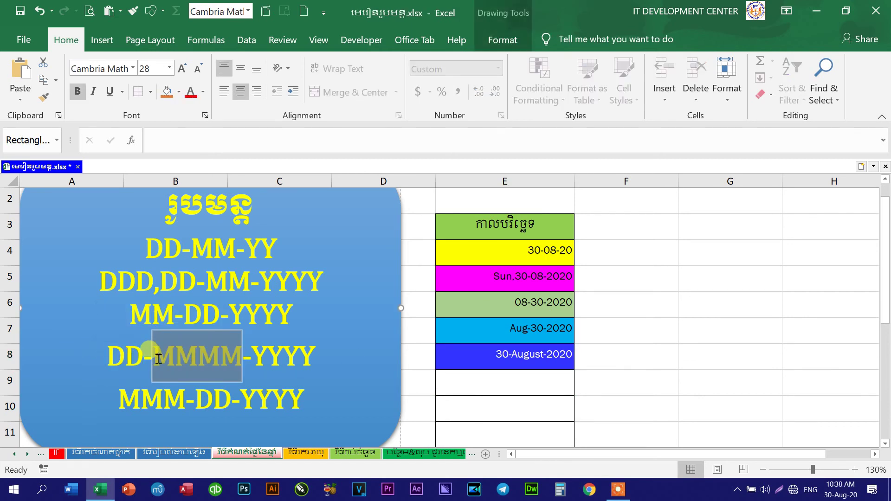
pyautogui.click(550, 360)
pyautogui.doubleClick(546, 355)
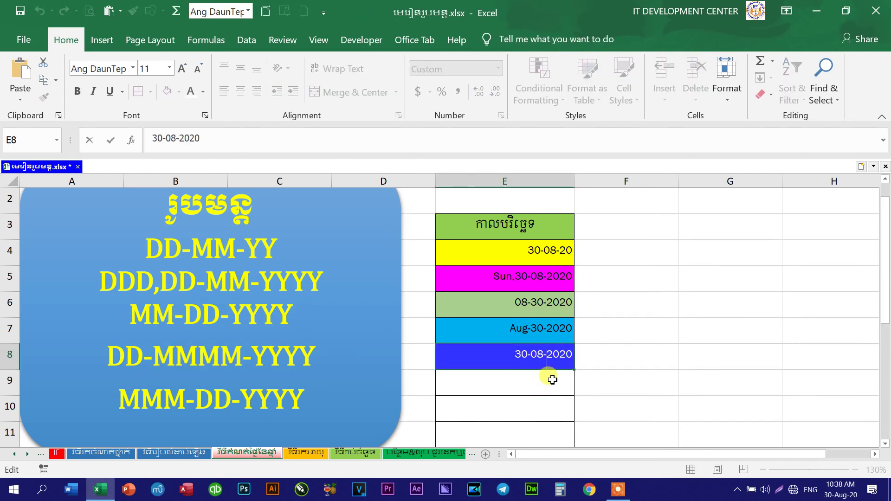
pyautogui.click(552, 380)
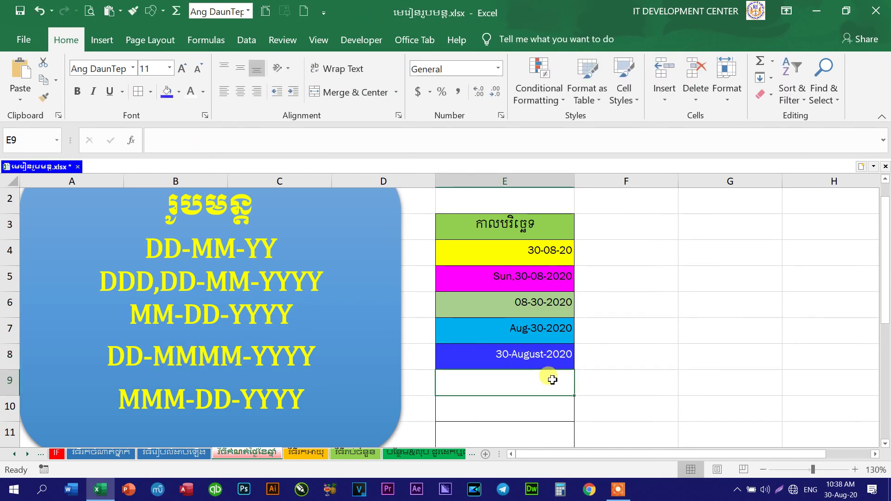
pyautogui.click(507, 355)
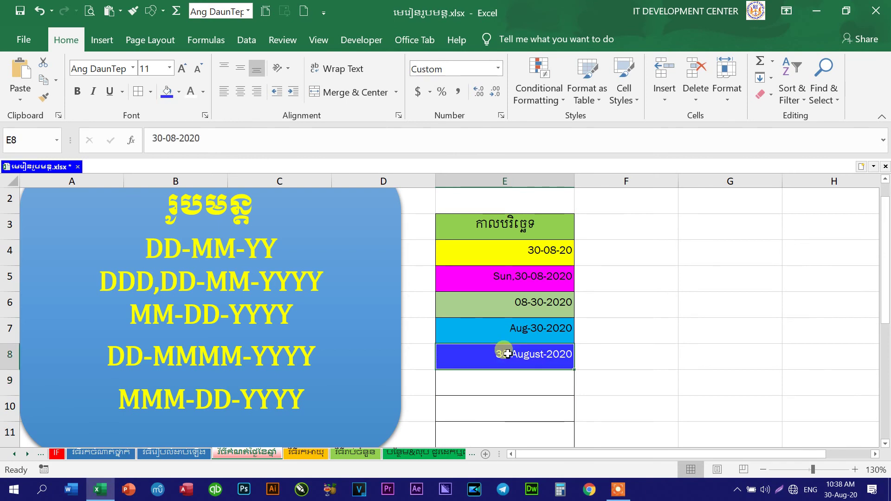
pyautogui.click(519, 383)
pyautogui.scroll(-1, 394, 375)
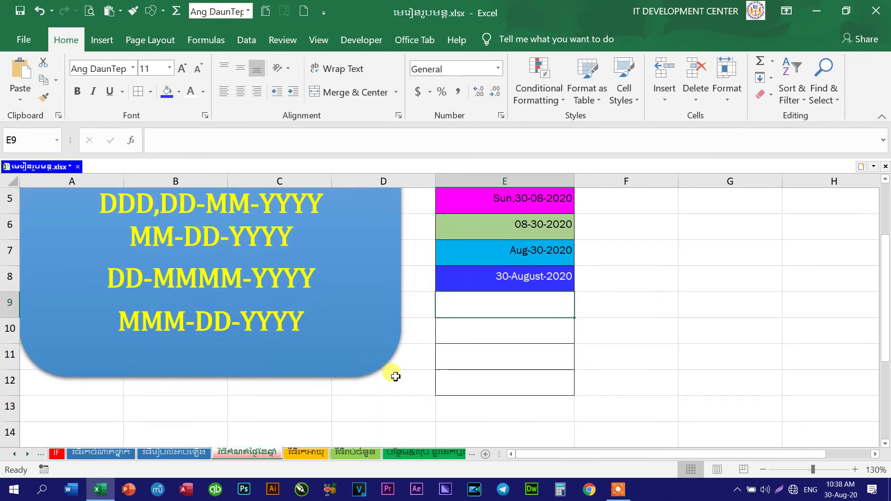
pyautogui.scroll(1, 316, 377)
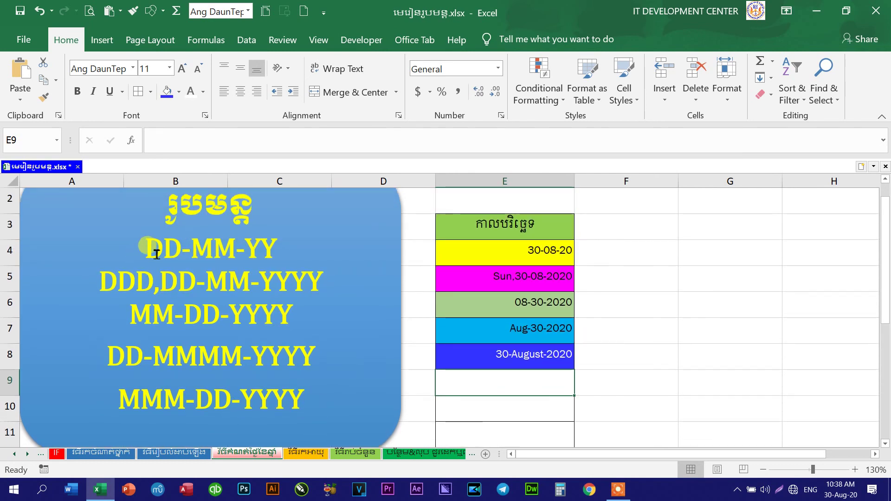
pyautogui.click(175, 254)
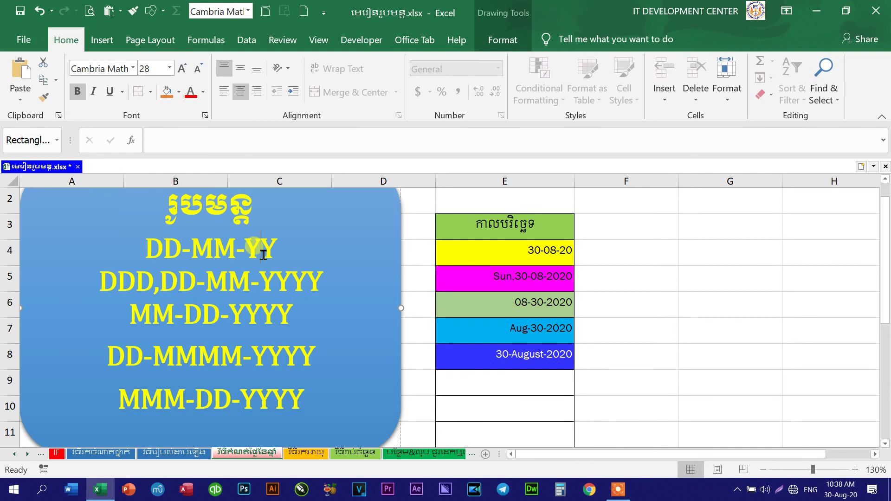
pyautogui.click(228, 278)
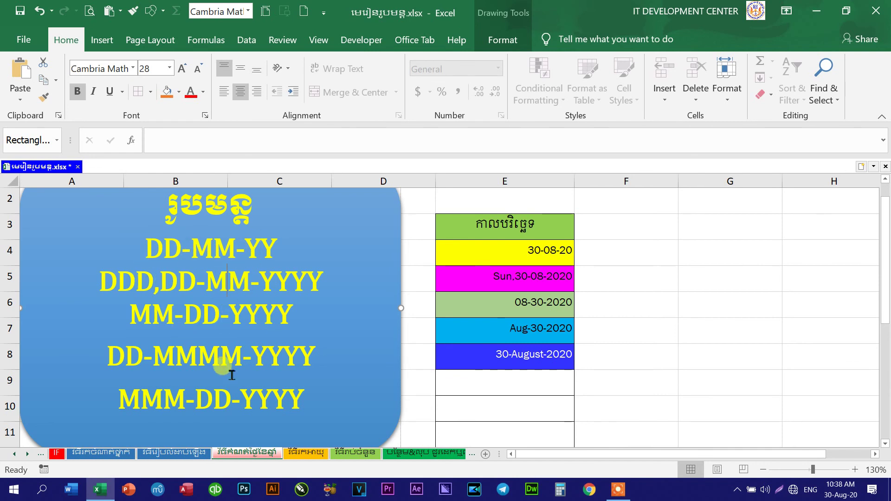
pyautogui.scroll(-1, 225, 380)
pyautogui.scroll(-2, 225, 379)
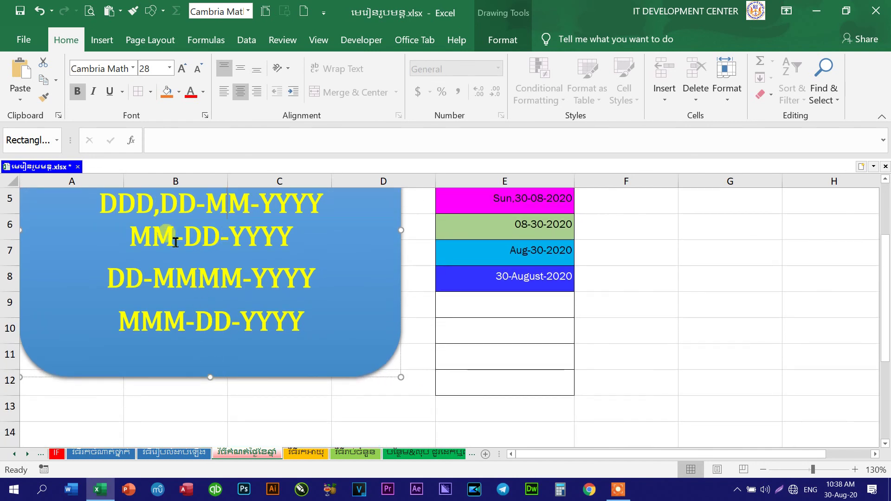
pyautogui.click(152, 277)
pyautogui.click(255, 323)
pyautogui.scroll(1, 313, 348)
pyautogui.scroll(2, 297, 364)
pyautogui.scroll(-3, 278, 379)
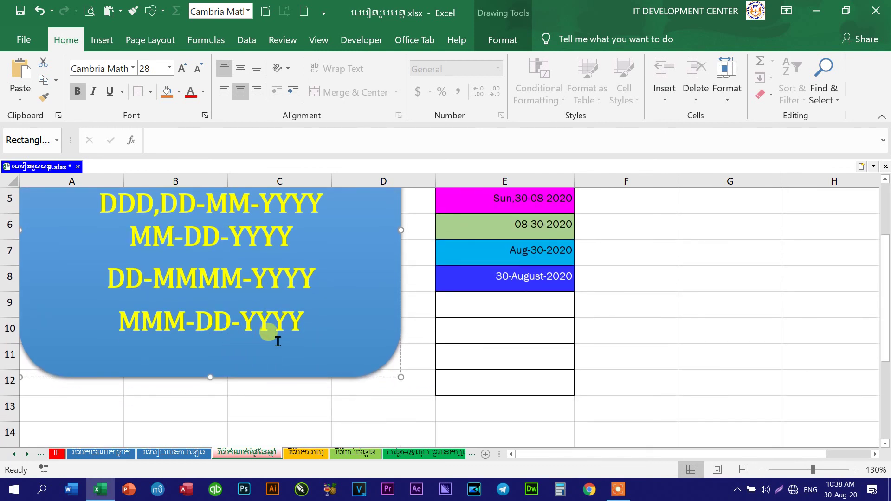
pyautogui.scroll(3, 286, 354)
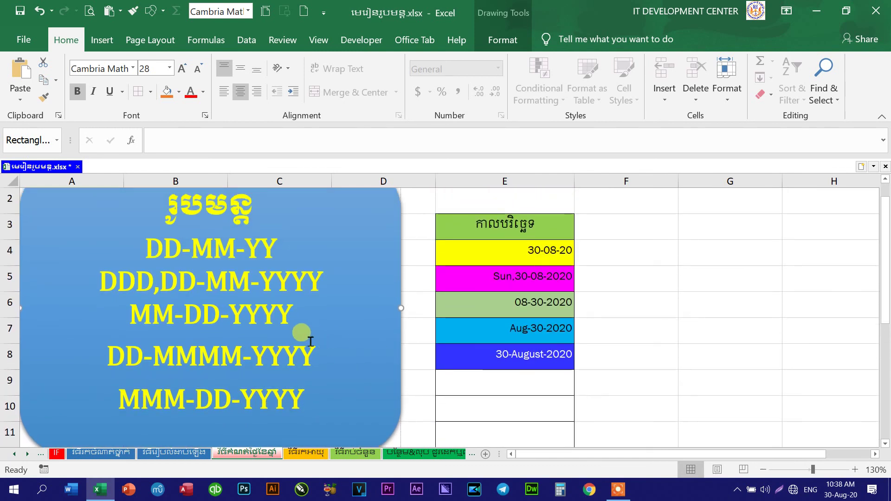
pyautogui.scroll(-2, 304, 339)
pyautogui.scroll(-1, 309, 342)
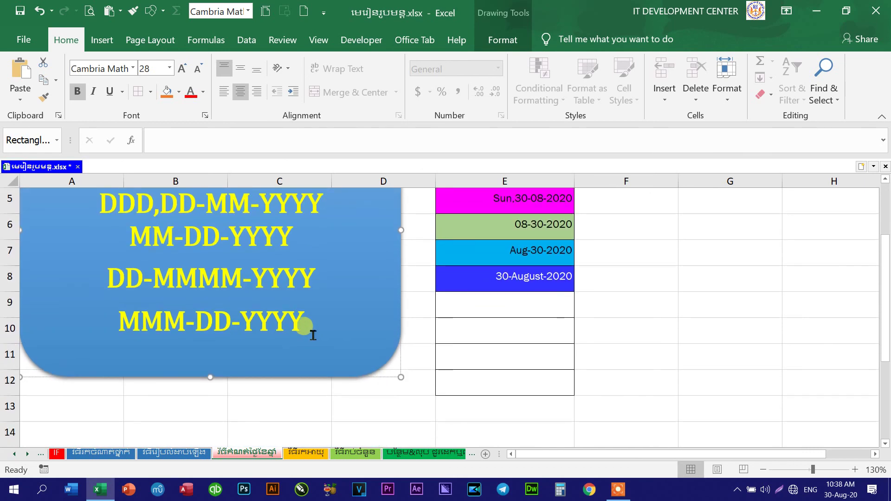
pyautogui.click(265, 268)
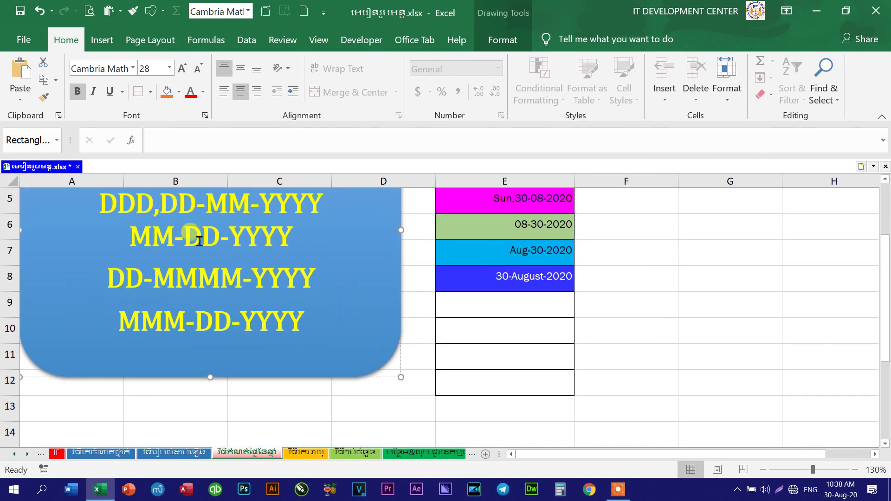
pyautogui.scroll(3, 506, 269)
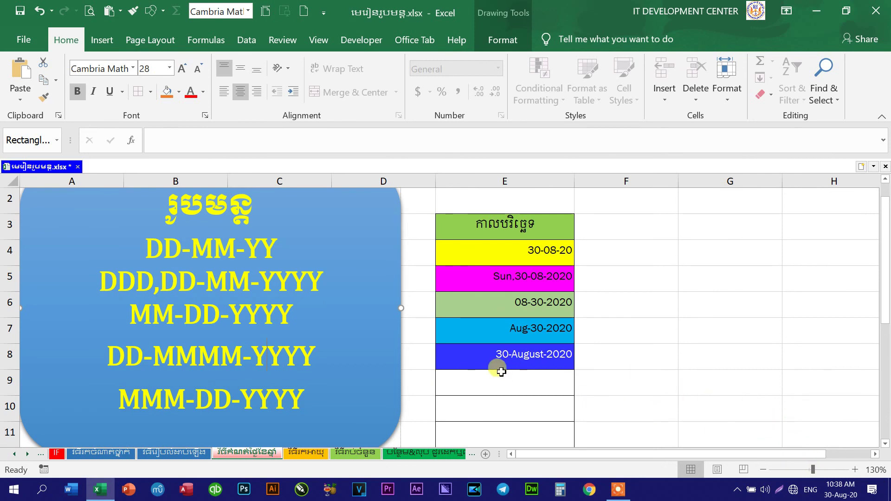
pyautogui.click(842, 495)
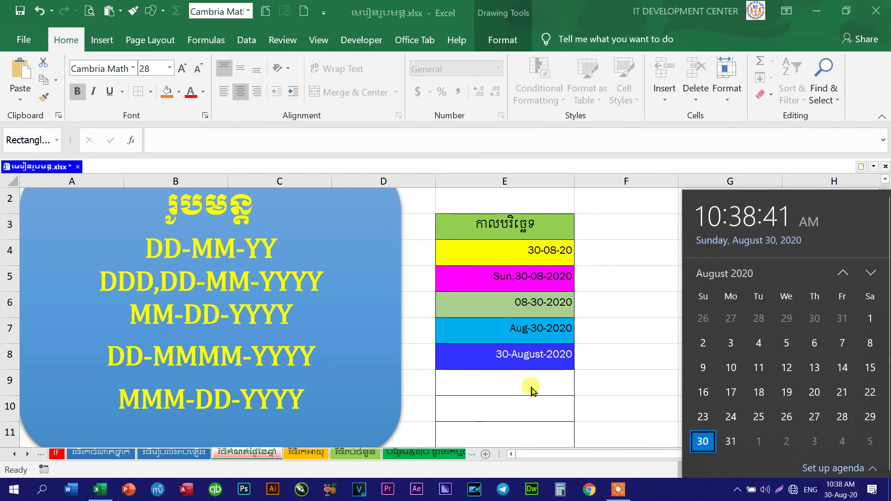
pyautogui.click(525, 382)
pyautogui.scroll(-1, 550, 383)
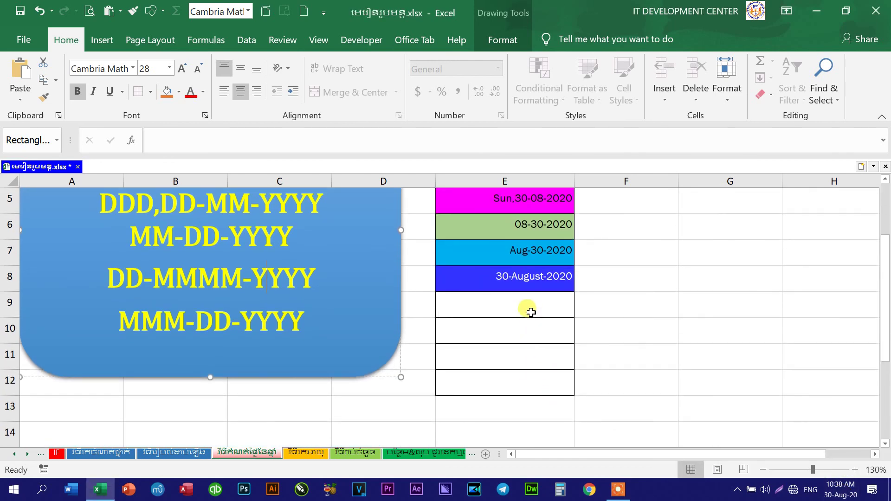
pyautogui.click(529, 308)
pyautogui.scroll(1, 544, 359)
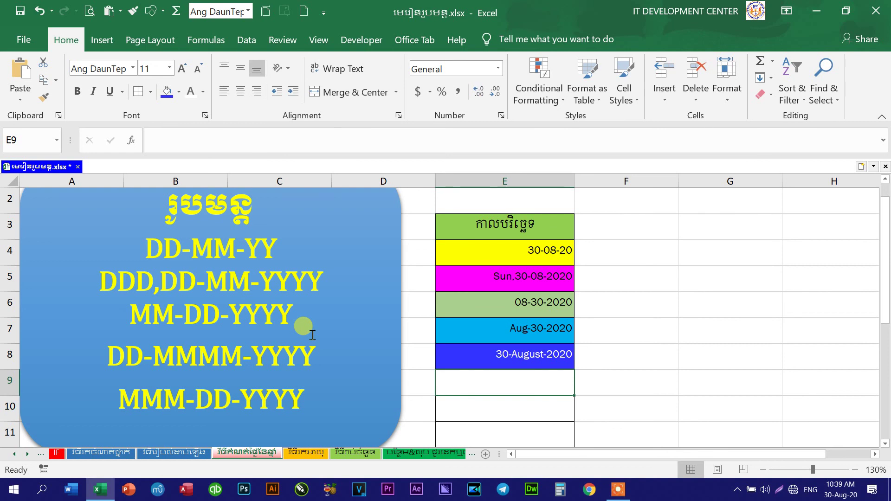
pyautogui.scroll(-1, 312, 335)
pyautogui.scroll(1, 313, 335)
pyautogui.click(619, 489)
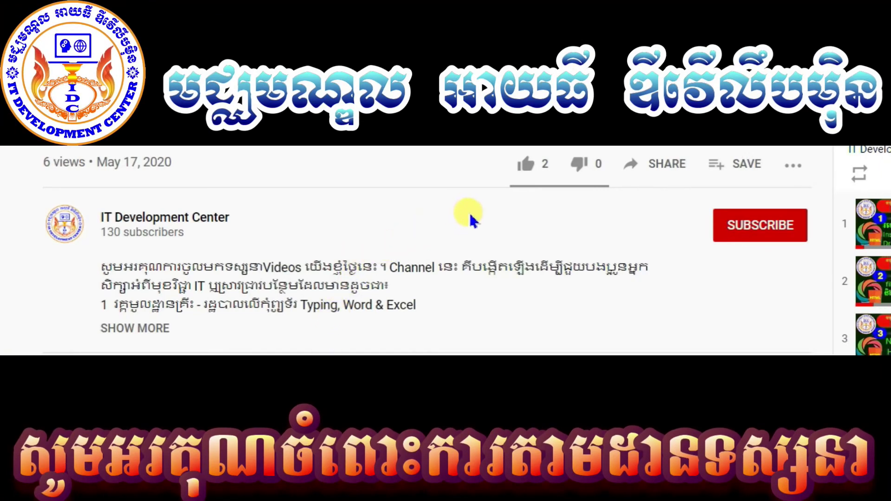
# - Like the YouTube video (likes rise to 3), subscribe, and open the bell's All/Personalized/None menu
pyautogui.click(538, 160)
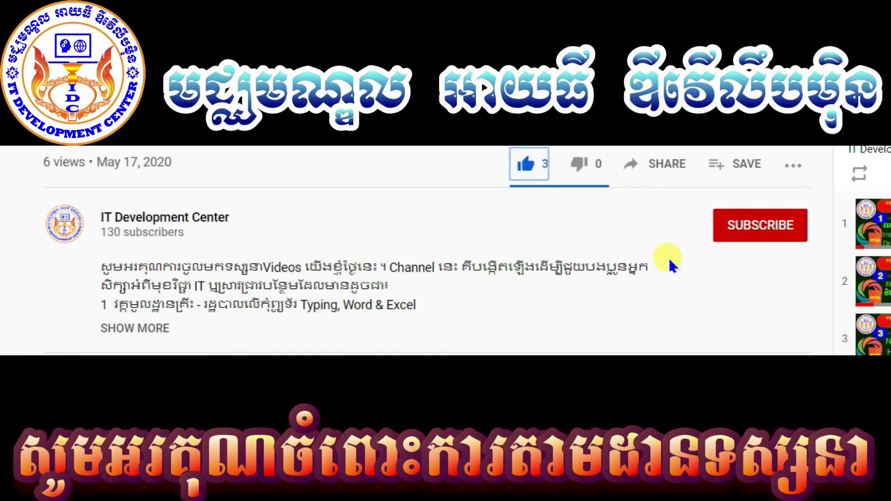
pyautogui.click(745, 228)
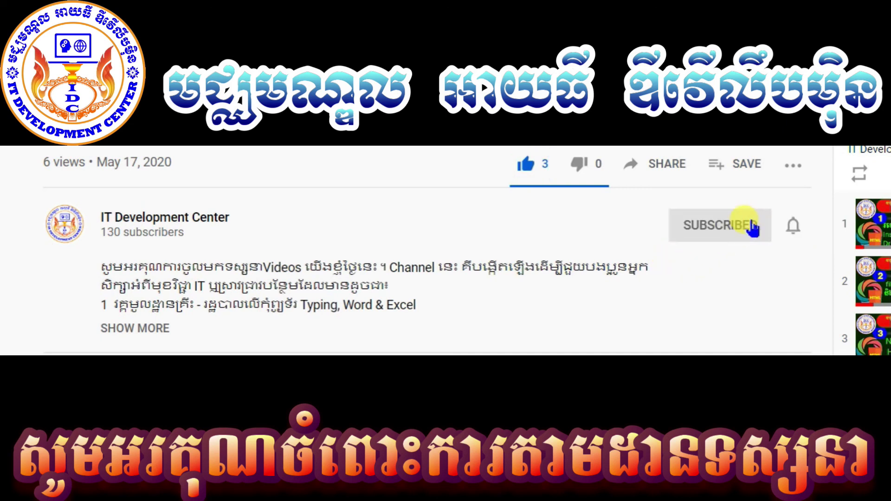
pyautogui.click(794, 227)
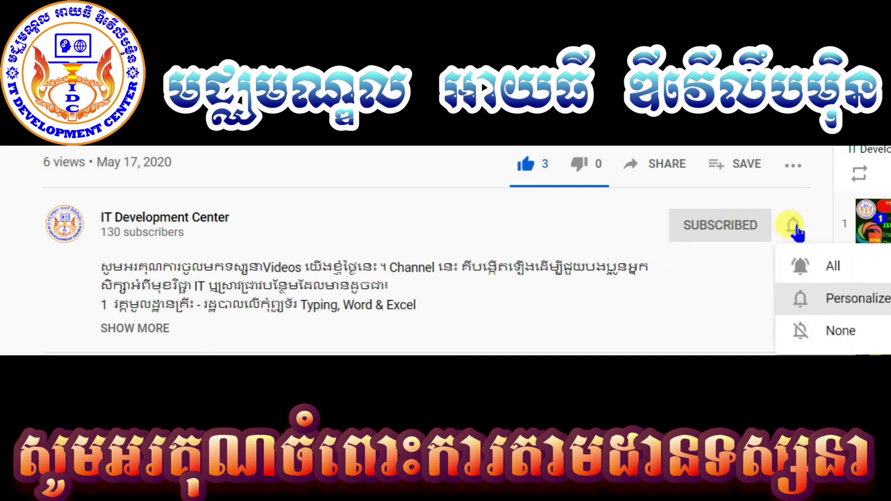